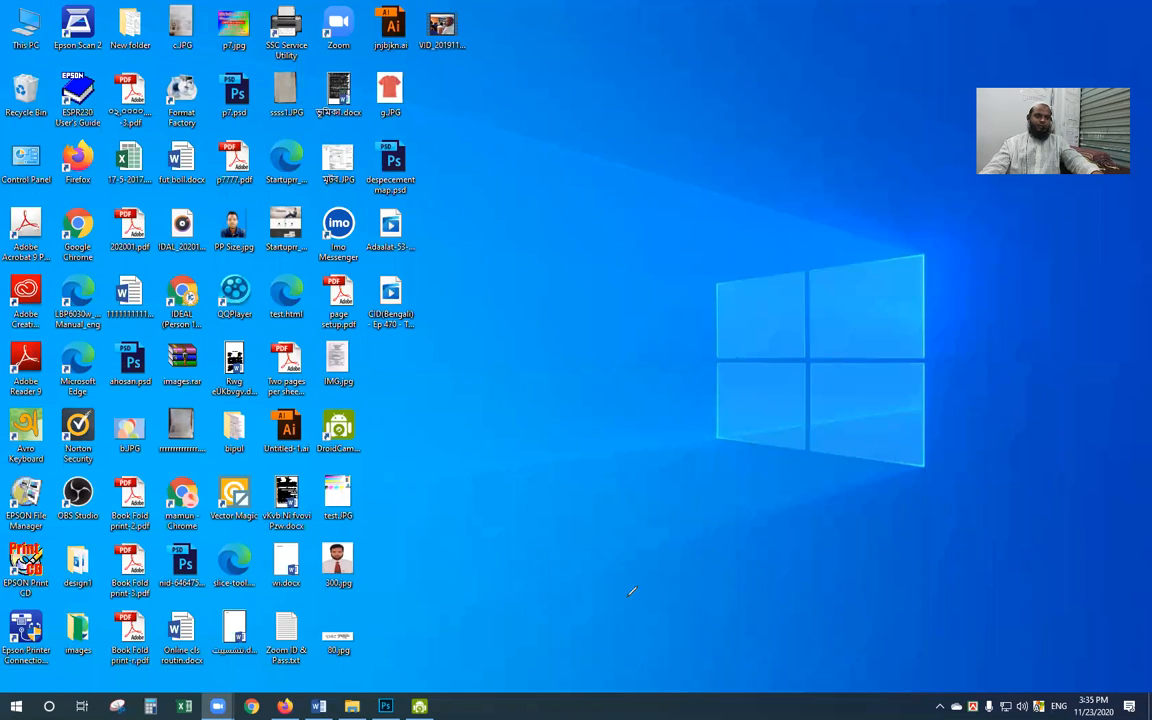
Switch to Photoshop and draw a black leaf-shaped stroke in the canvas's upper right with the Brush tool at 50 px, using default colours
{"action": "key", "text": "alt+Tab"}
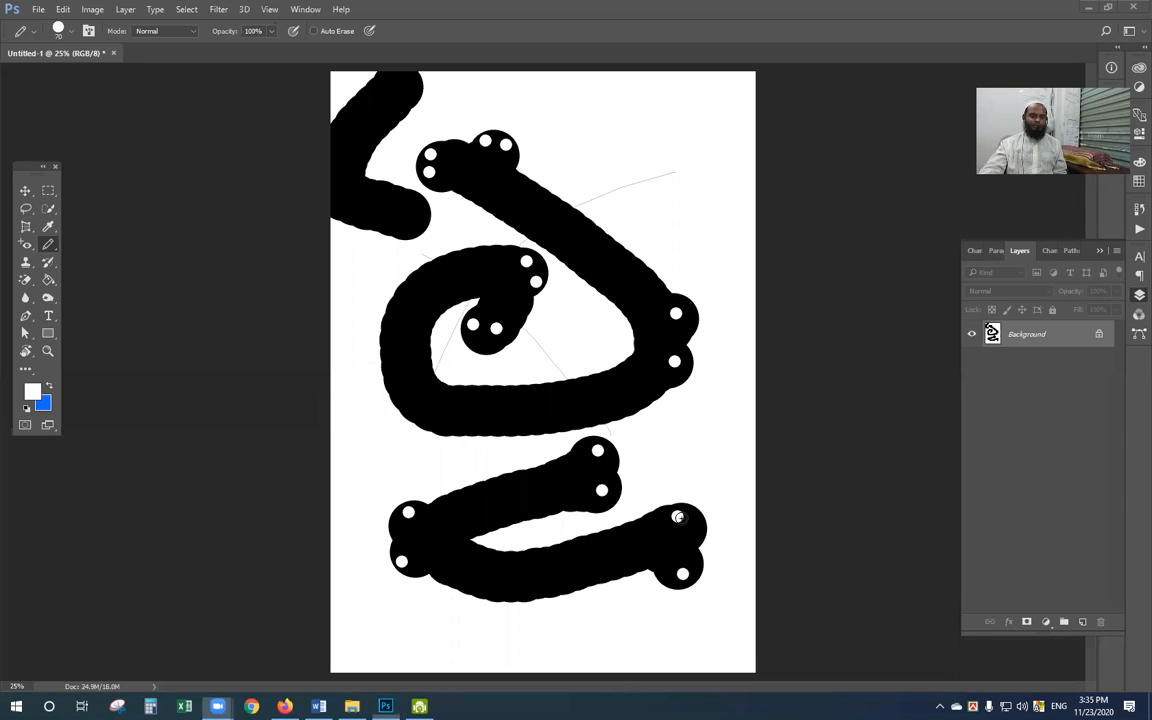
{"action": "key", "text": "v"}
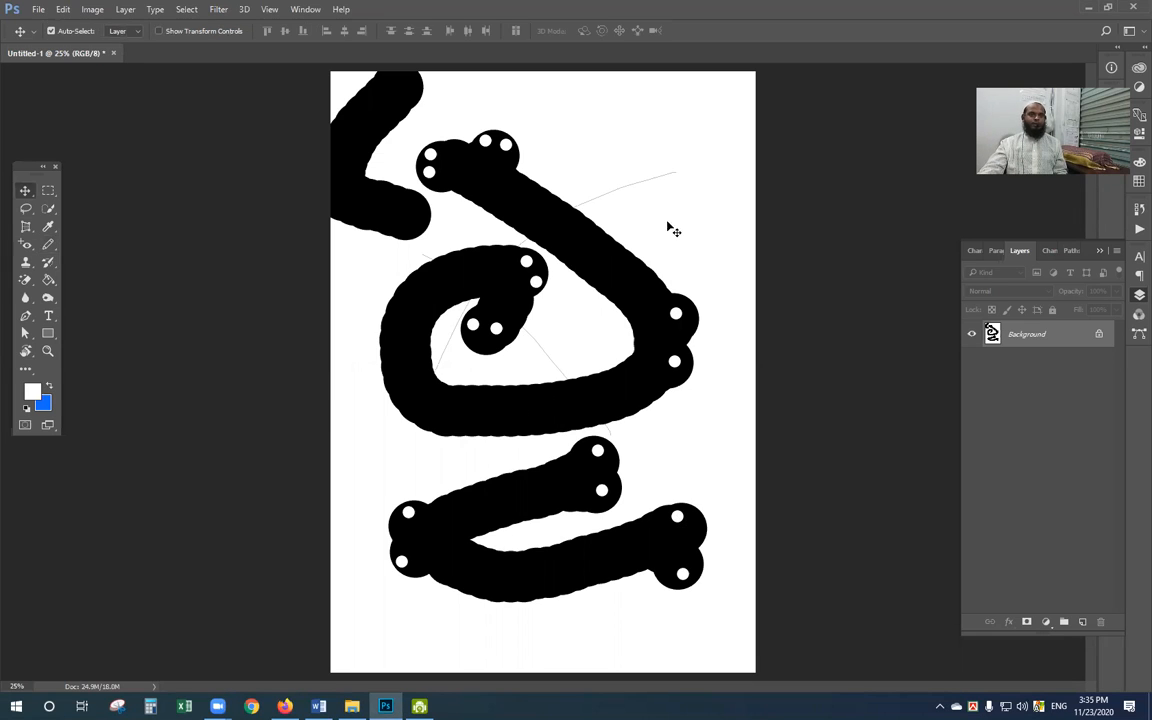
{"action": "left_click", "coordinate": [46, 250]}
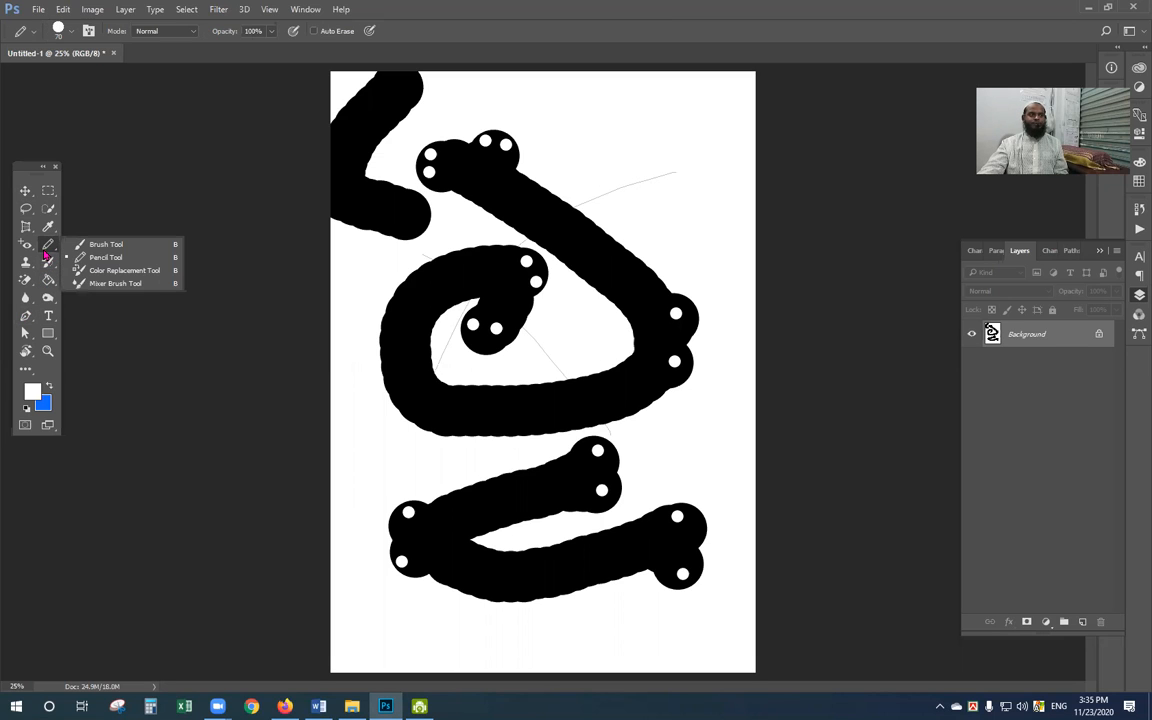
{"action": "left_click", "coordinate": [100, 244]}
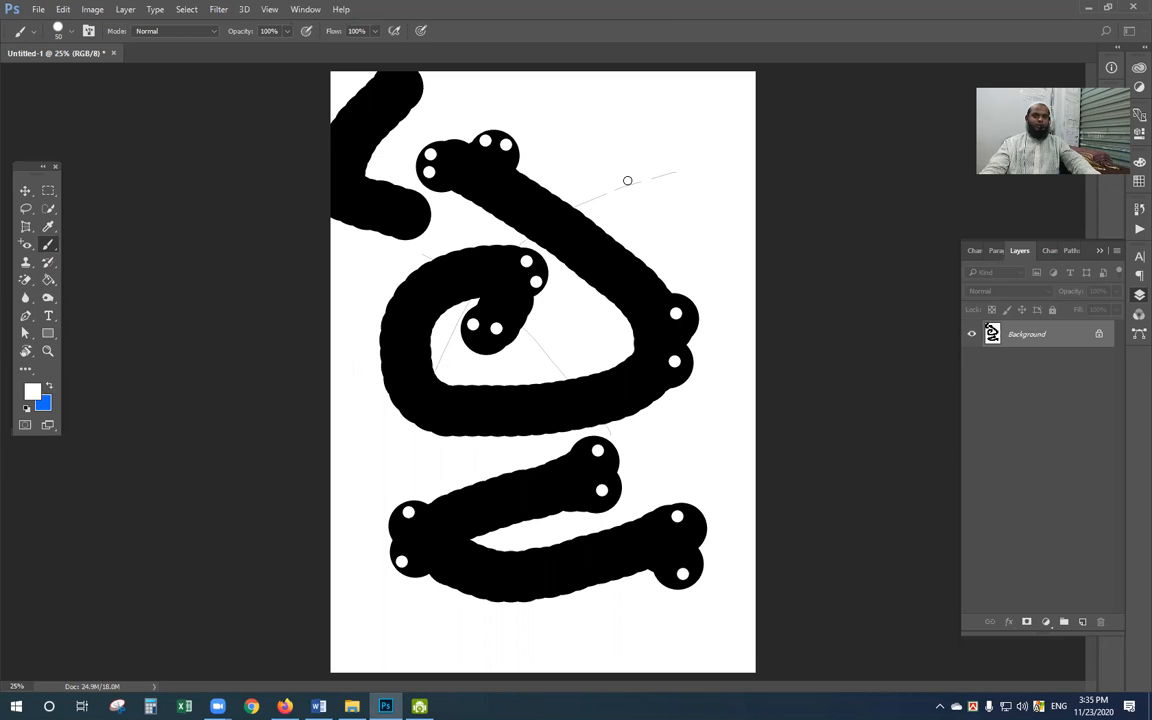
{"action": "key", "text": "d"}
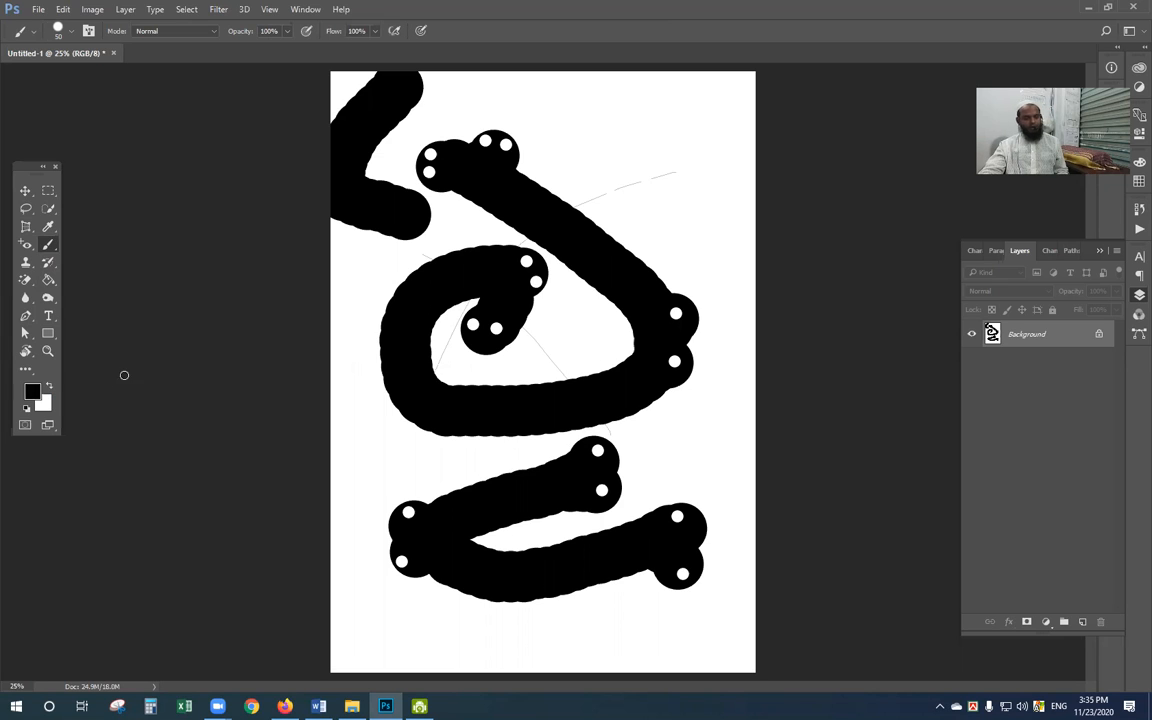
{"action": "mouse_move", "coordinate": [630, 159]}
{"action": "left_mouse_down"}
{"action": "mouse_move", "coordinate": [690, 135]}
{"action": "mouse_move", "coordinate": [682, 117]}
{"action": "left_mouse_up"}
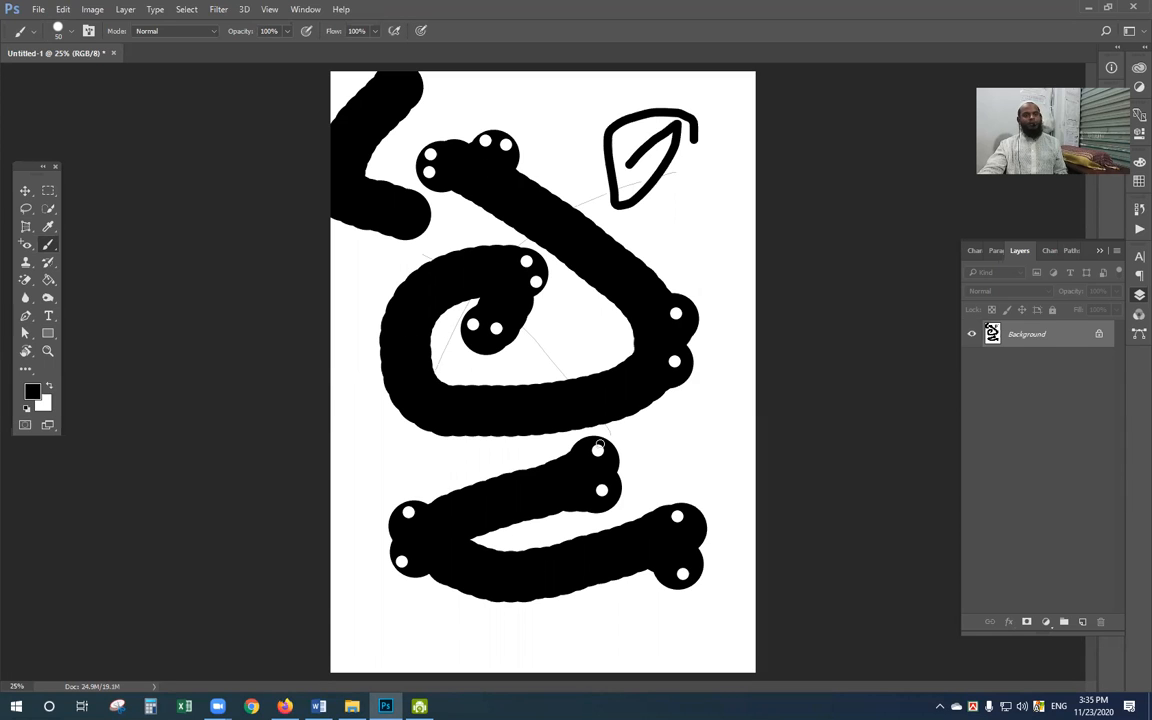
Create a new blank document and enlarge the Brush tool to 200 px
{"action": "key", "text": "ctrl+alt+n"}
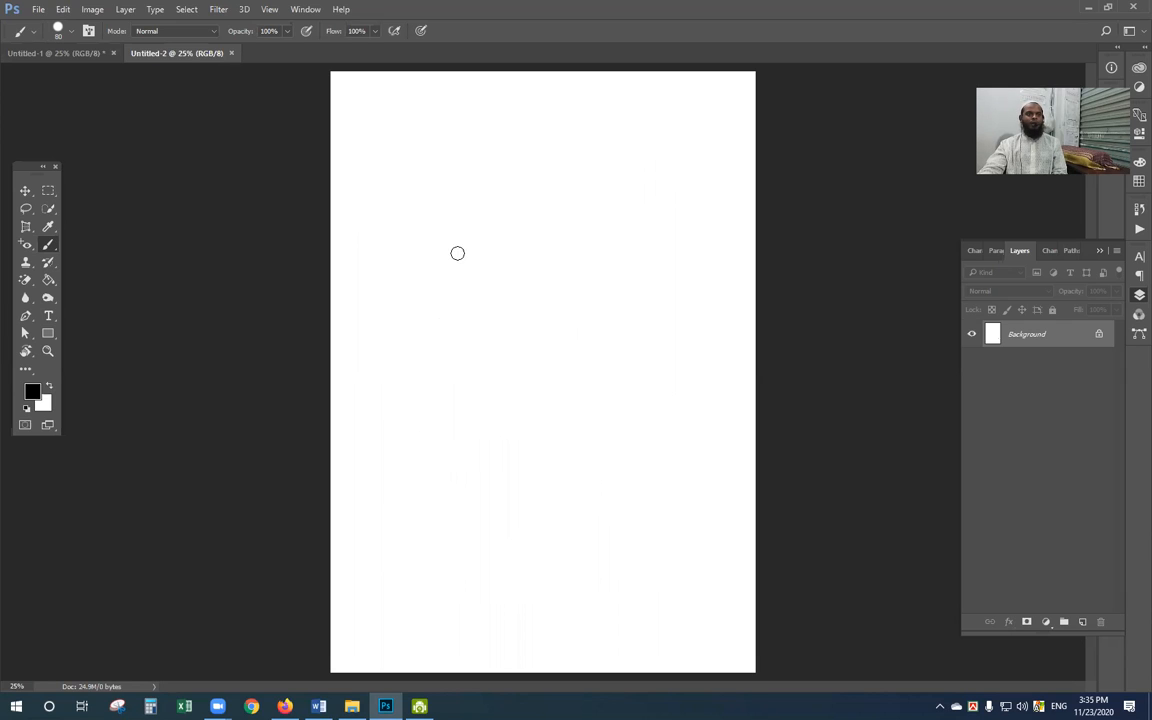
{"action": "key", "text": "bracketright"}
{"action": "key", "text": "bracketright"}
{"action": "key", "text": "bracketright"}
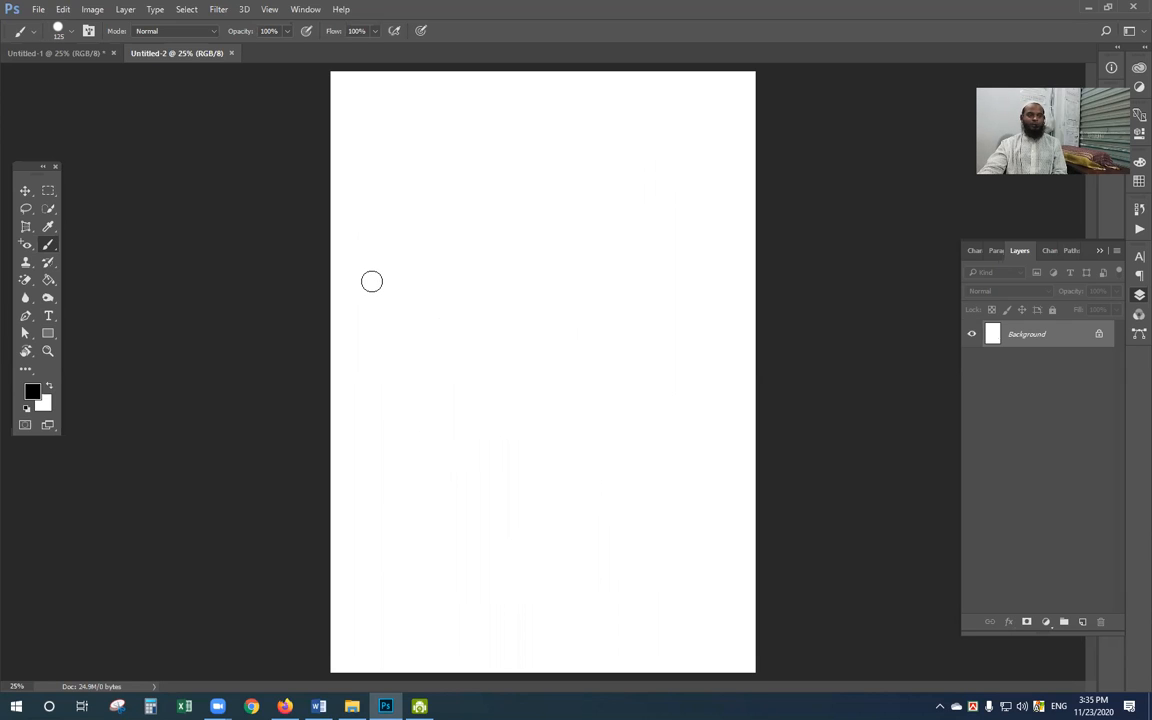
{"action": "key", "text": "bracketright"}
{"action": "key", "text": "bracketright"}
{"action": "key", "text": "bracketright"}
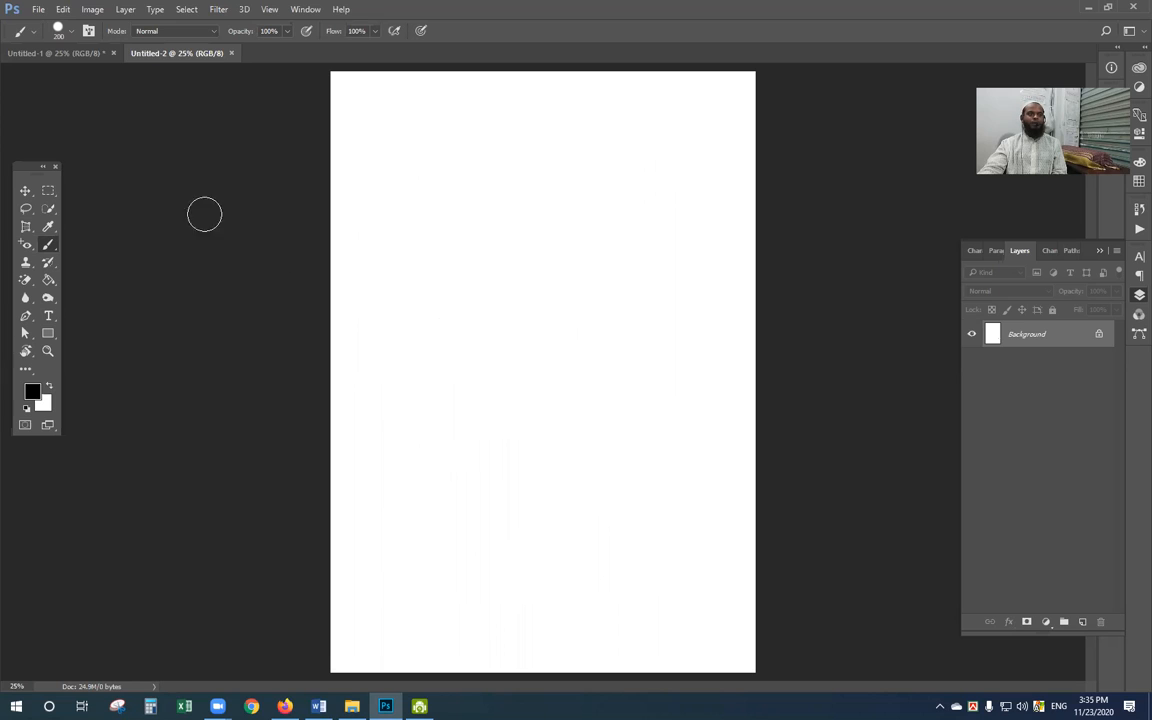
Draw a thick black wavy snake body across the upper half of the page with the Pencil tool at 250 px
{"action": "right_click", "coordinate": [57, 249]}
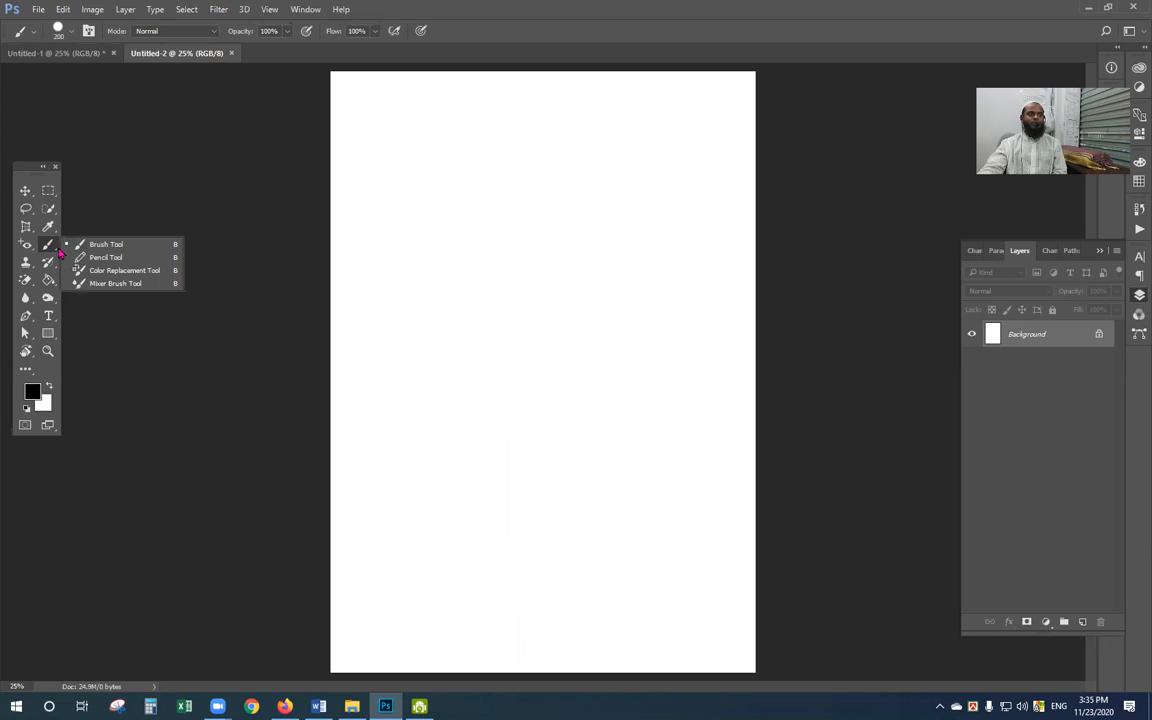
{"action": "left_click", "coordinate": [105, 257]}
{"action": "key", "text": "bracketright"}
{"action": "key", "text": "bracketright"}
{"action": "key", "text": "bracketright"}
{"action": "key", "text": "bracketright"}
{"action": "key", "text": "bracketright"}
{"action": "key", "text": "bracketright"}
{"action": "key", "text": "bracketright"}
{"action": "key", "text": "bracketright"}
{"action": "key", "text": "bracketright"}
{"action": "key", "text": "bracketright"}
{"action": "key", "text": "bracketright"}
{"action": "key", "text": "bracketright"}
{"action": "key", "text": "bracketright"}
{"action": "key", "text": "bracketright"}
{"action": "key", "text": "bracketright"}
{"action": "key", "text": "bracketleft"}
{"action": "key", "text": "bracketleft"}
{"action": "key", "text": "bracketleft"}
{"action": "key", "text": "bracketleft"}
{"action": "key", "text": "bracketleft"}
{"action": "mouse_move", "coordinate": [361, 333]}
{"action": "left_mouse_down"}
{"action": "mouse_move", "coordinate": [385, 356]}
{"action": "mouse_move", "coordinate": [418, 353]}
{"action": "mouse_move", "coordinate": [506, 307]}
{"action": "mouse_move", "coordinate": [594, 340]}
{"action": "mouse_move", "coordinate": [670, 261]}
{"action": "mouse_move", "coordinate": [714, 276]}
{"action": "left_mouse_up"}
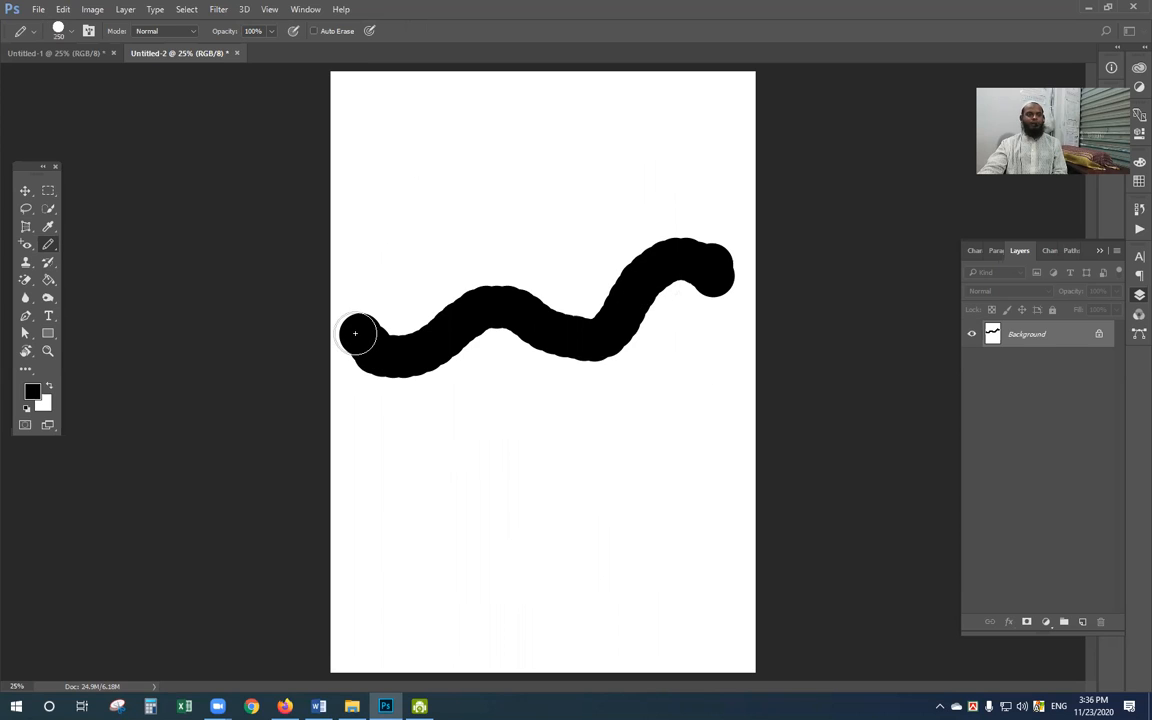
Add a tapering tail at the snake's left end with progressively smaller black pencil strokes, down to 90 px
{"action": "key", "text": "bracketleft"}
{"action": "key", "text": "bracketleft"}
{"action": "key", "text": "bracketleft"}
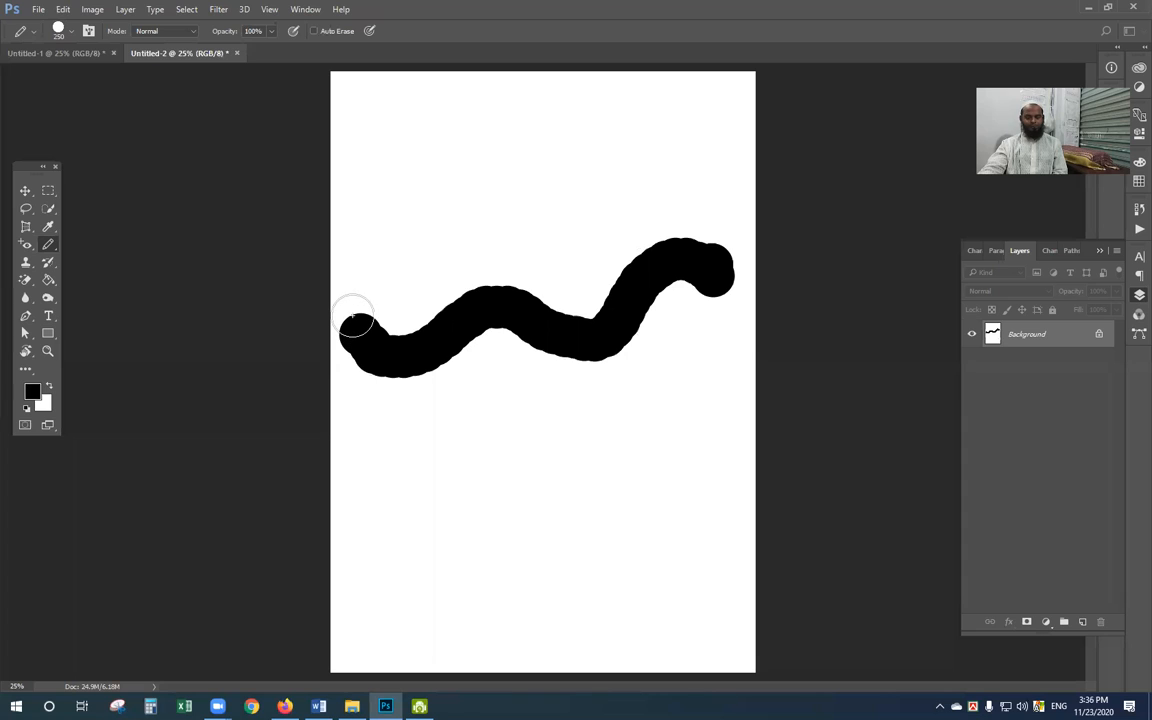
{"action": "key", "text": "bracketleft"}
{"action": "left_click_drag", "start_coordinate": [352, 321], "coordinate": [352, 301]}
{"action": "key", "text": "bracketleft"}
{"action": "key", "text": "bracketleft"}
{"action": "key", "text": "bracketleft"}
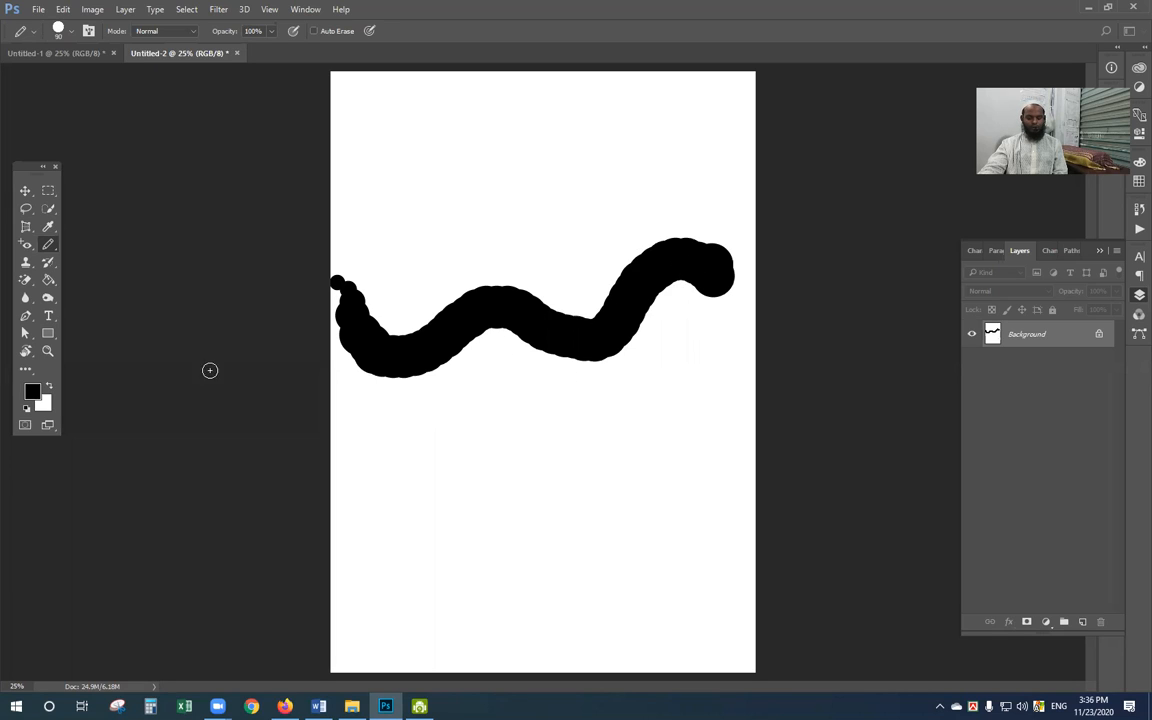
Swap the foreground and background colours to make white the foreground, and point an annotation arrow at the foreground swatch
{"action": "key", "text": "x"}
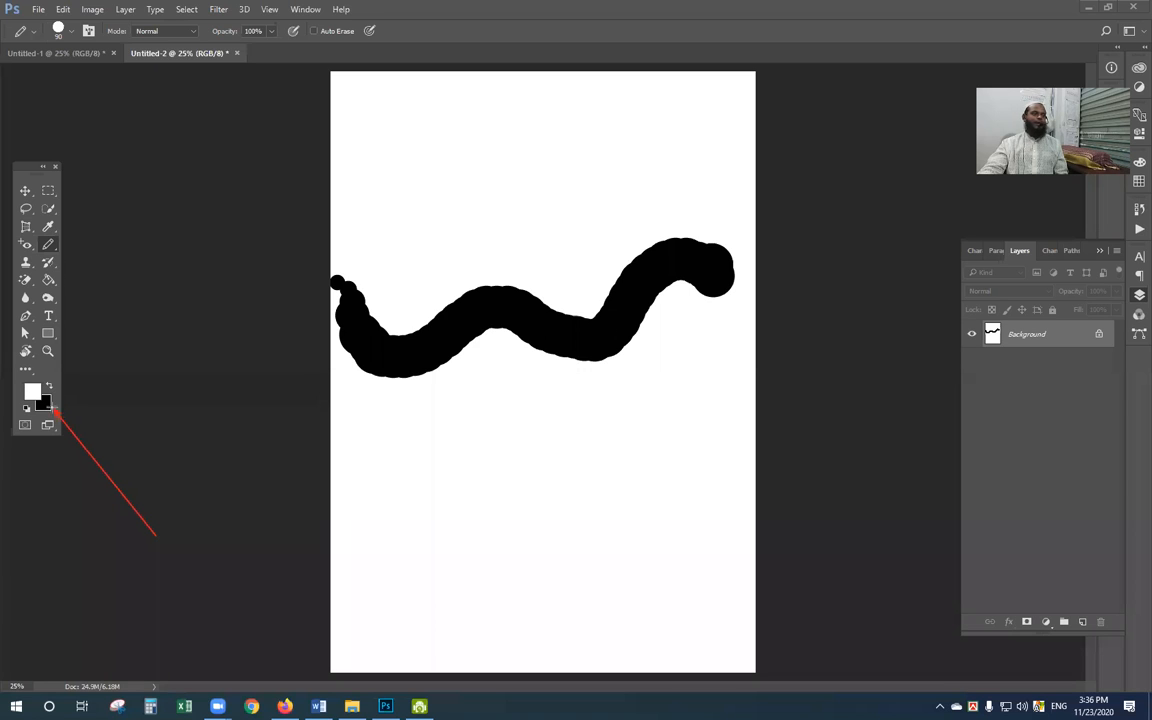
{"action": "mouse_move", "coordinate": [17, 563]}
{"action": "left_mouse_down"}
{"action": "mouse_move", "coordinate": [10, 423]}
{"action": "mouse_move", "coordinate": [27, 403]}
{"action": "left_mouse_up"}
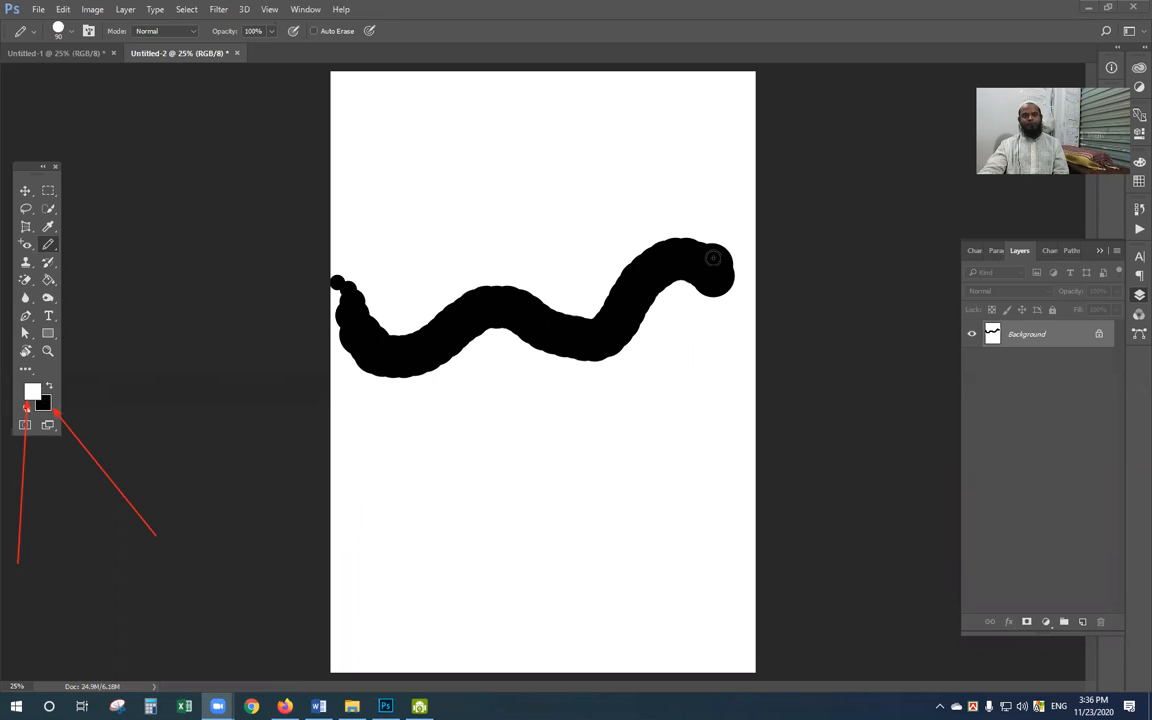
{"action": "left_click", "coordinate": [771, 357]}
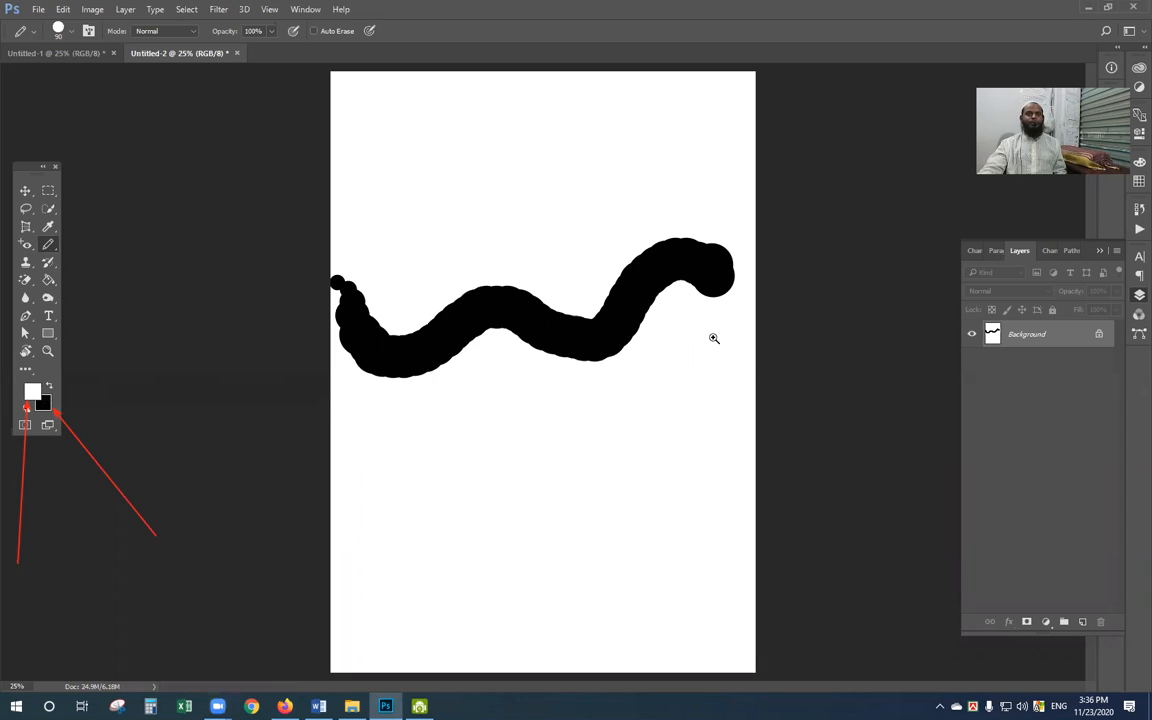
Add a white eye near the top of the snake's head with the pencil at 45 px
{"action": "left_click_drag", "start_coordinate": [658, 222], "coordinate": [757, 356]}
{"action": "key", "text": "bracketleft"}
{"action": "key", "text": "bracketleft"}
{"action": "key", "text": "bracketleft"}
{"action": "key", "text": "bracketleft"}
{"action": "key", "text": "bracketleft"}
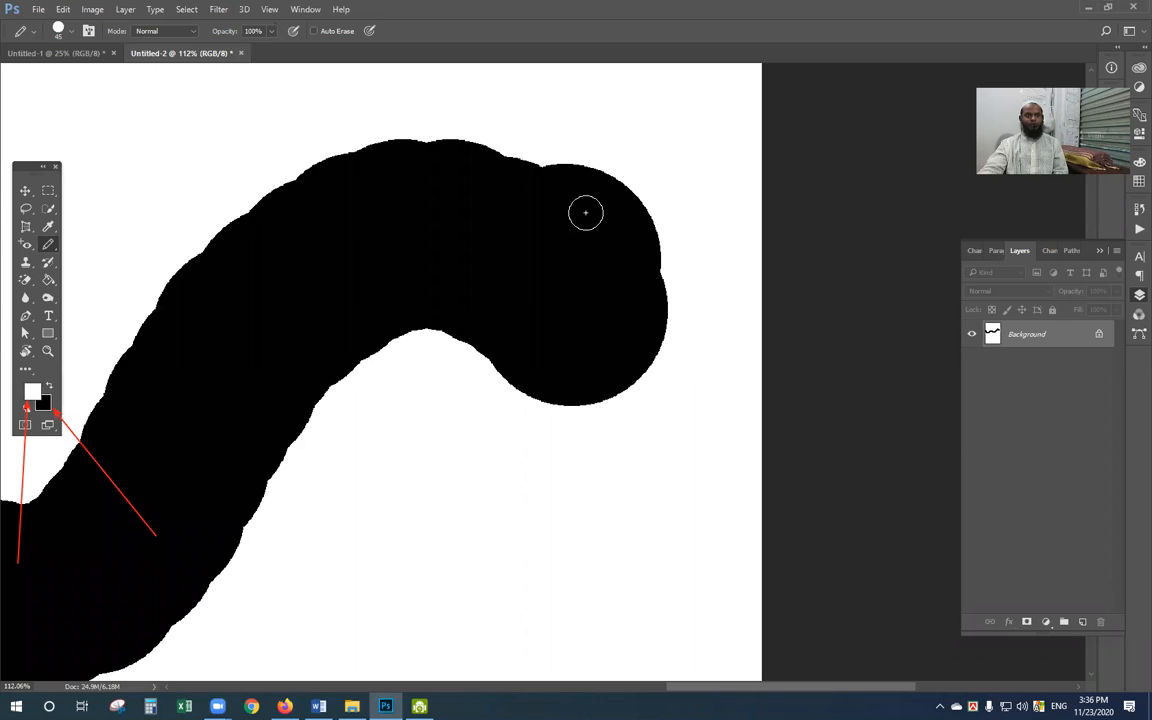
{"action": "left_click", "coordinate": [583, 204]}
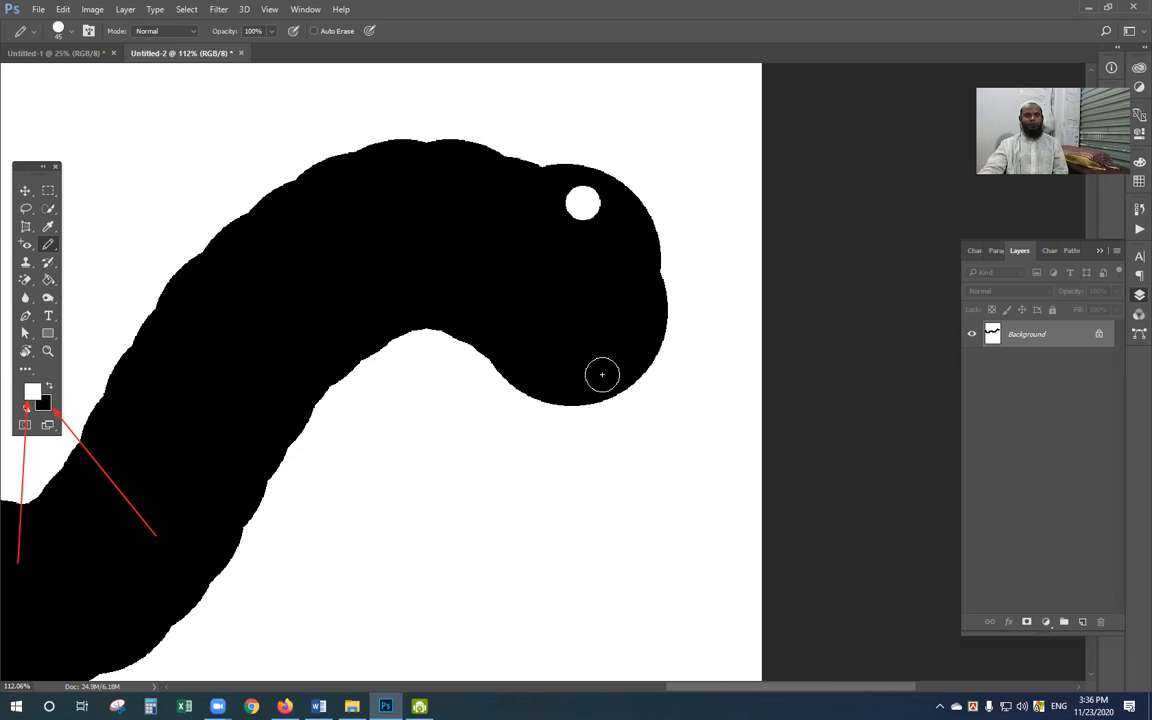
Draw a short white mouth at the lower edge of the snake's head with the pencil at 30 px
{"action": "key", "text": "bracketleft"}
{"action": "key", "text": "bracketleft"}
{"action": "key", "text": "bracketleft"}
{"action": "left_click_drag", "start_coordinate": [602, 389], "coordinate": [598, 360]}
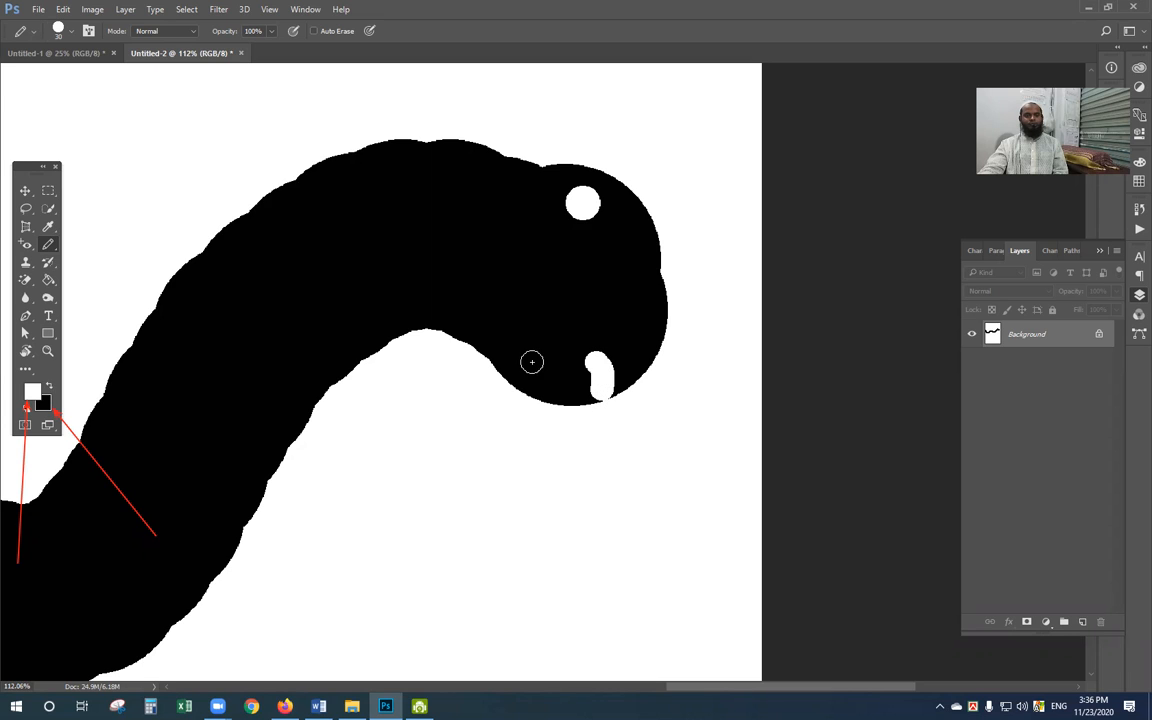
{"action": "left_click", "coordinate": [600, 398]}
Add white 30 px dots along the snake's body from the tail up to the start of the middle hump
{"action": "key", "text": "ctrl+0"}
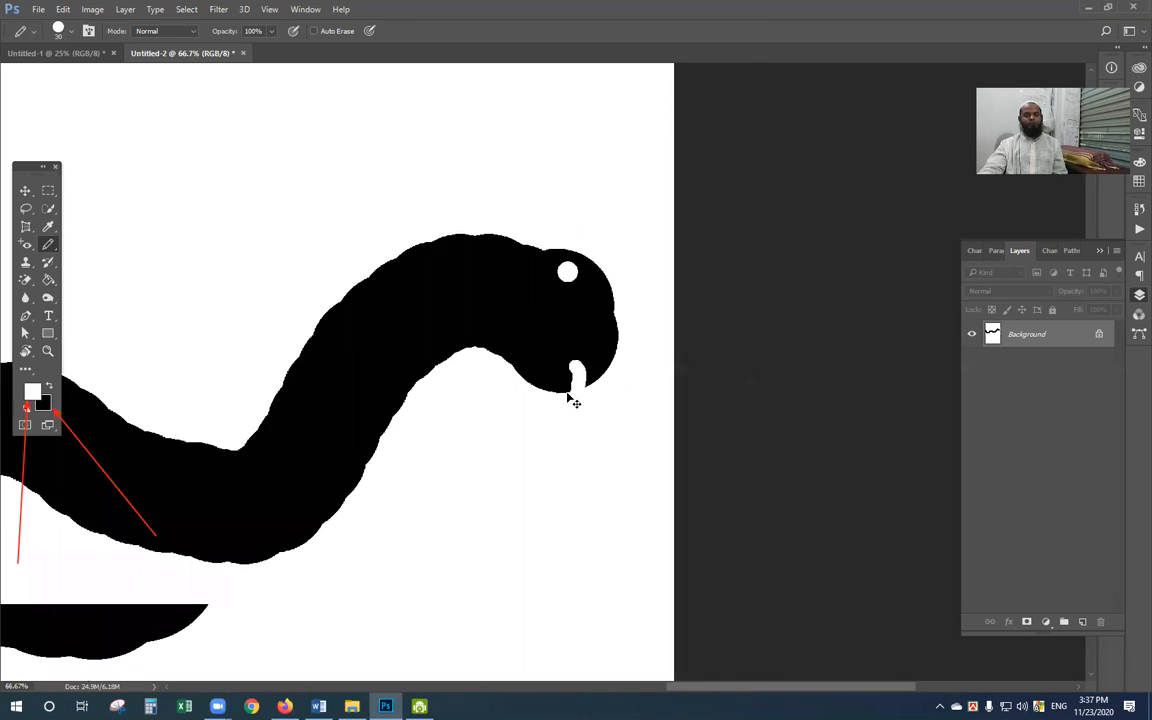
{"action": "key", "text": "ctrl+minus"}
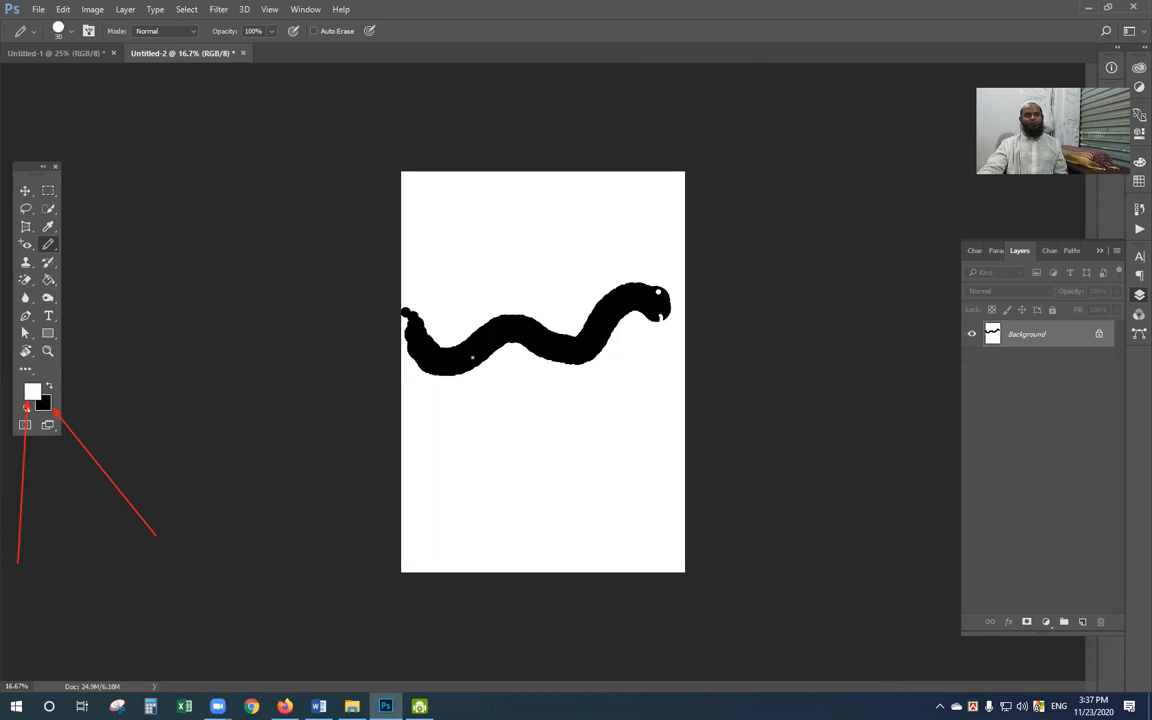
{"action": "left_click_drag", "start_coordinate": [375, 244], "coordinate": [684, 397]}
{"action": "scroll", "coordinate": [450, 370], "scroll_direction": "left", "scroll_amount": 2}
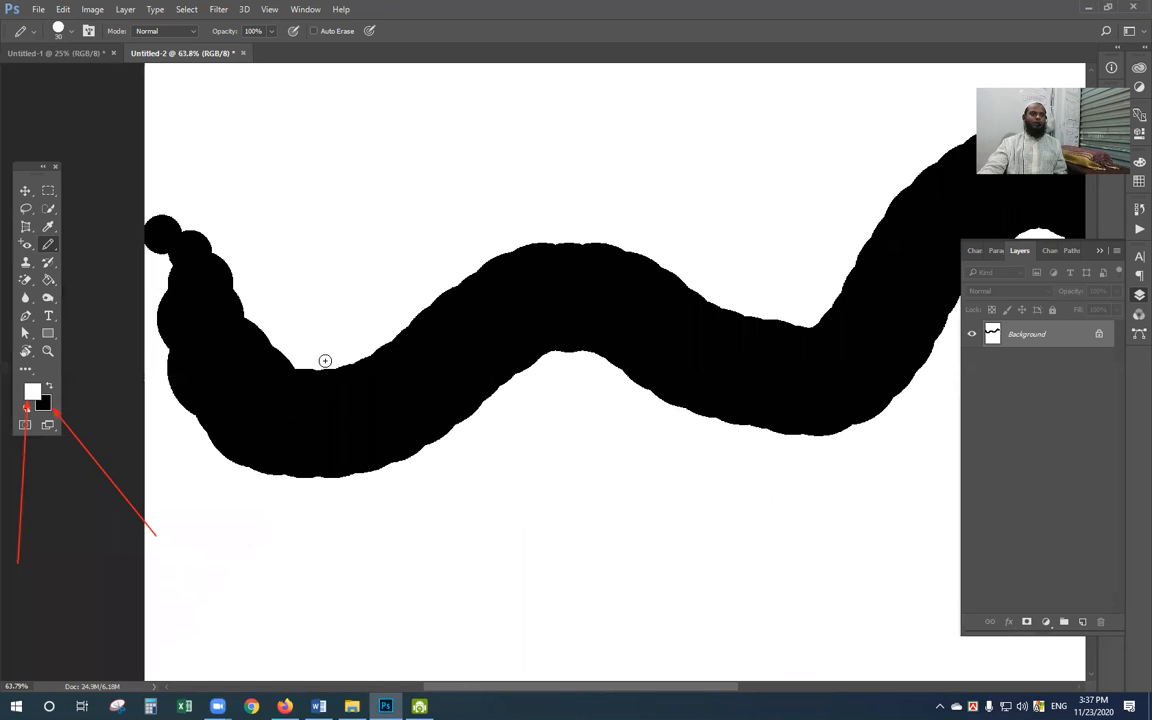
{"action": "left_click", "coordinate": [234, 339]}
{"action": "left_click", "coordinate": [261, 359]}
{"action": "left_click", "coordinate": [229, 372]}
{"action": "left_click", "coordinate": [273, 401]}
{"action": "left_click", "coordinate": [326, 383]}
{"action": "left_click", "coordinate": [345, 405]}
{"action": "left_click", "coordinate": [386, 383]}
{"action": "left_click", "coordinate": [390, 381]}
{"action": "left_click", "coordinate": [411, 343]}
{"action": "left_click", "coordinate": [429, 357]}
{"action": "left_click", "coordinate": [454, 333]}
{"action": "left_click", "coordinate": [468, 294]}
{"action": "left_click", "coordinate": [499, 268]}
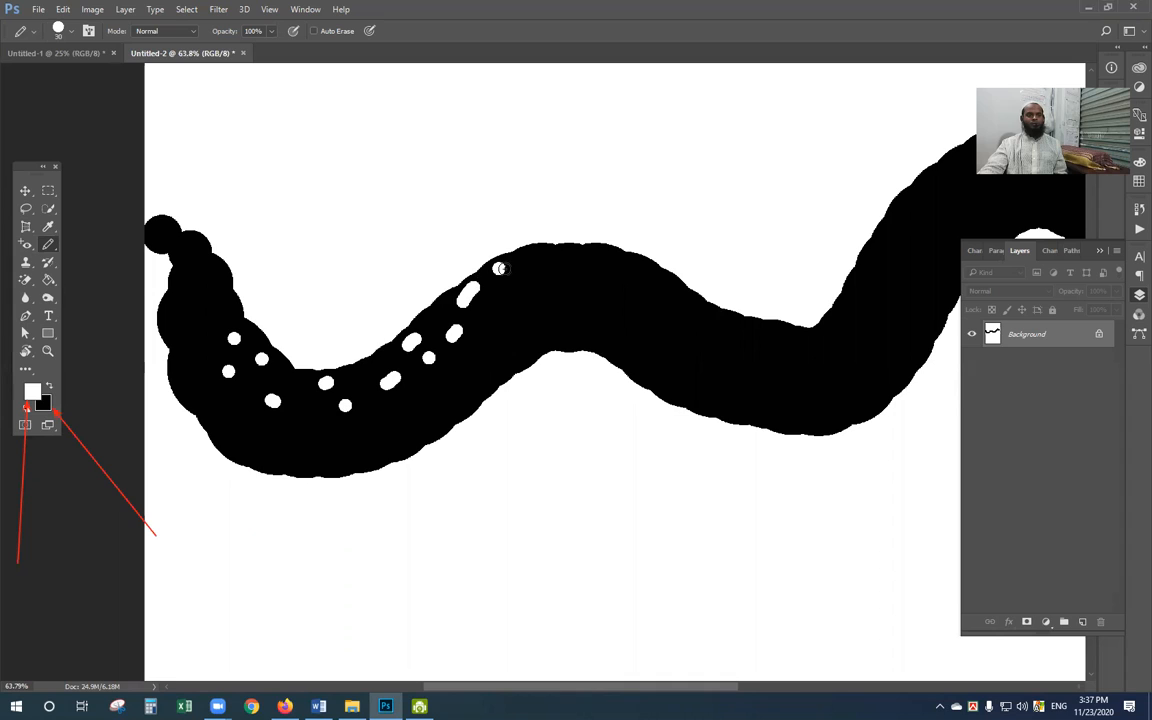
Continue the white dots over the middle hump of the snake's body
{"action": "left_click", "coordinate": [486, 323]}
{"action": "left_click", "coordinate": [524, 315]}
{"action": "left_click", "coordinate": [537, 283]}
{"action": "left_click", "coordinate": [530, 249]}
{"action": "left_click", "coordinate": [581, 256]}
{"action": "left_click", "coordinate": [555, 307]}
{"action": "left_click", "coordinate": [590, 281]}
{"action": "left_click", "coordinate": [612, 307]}
{"action": "left_click", "coordinate": [640, 273]}
{"action": "left_click", "coordinate": [657, 304]}
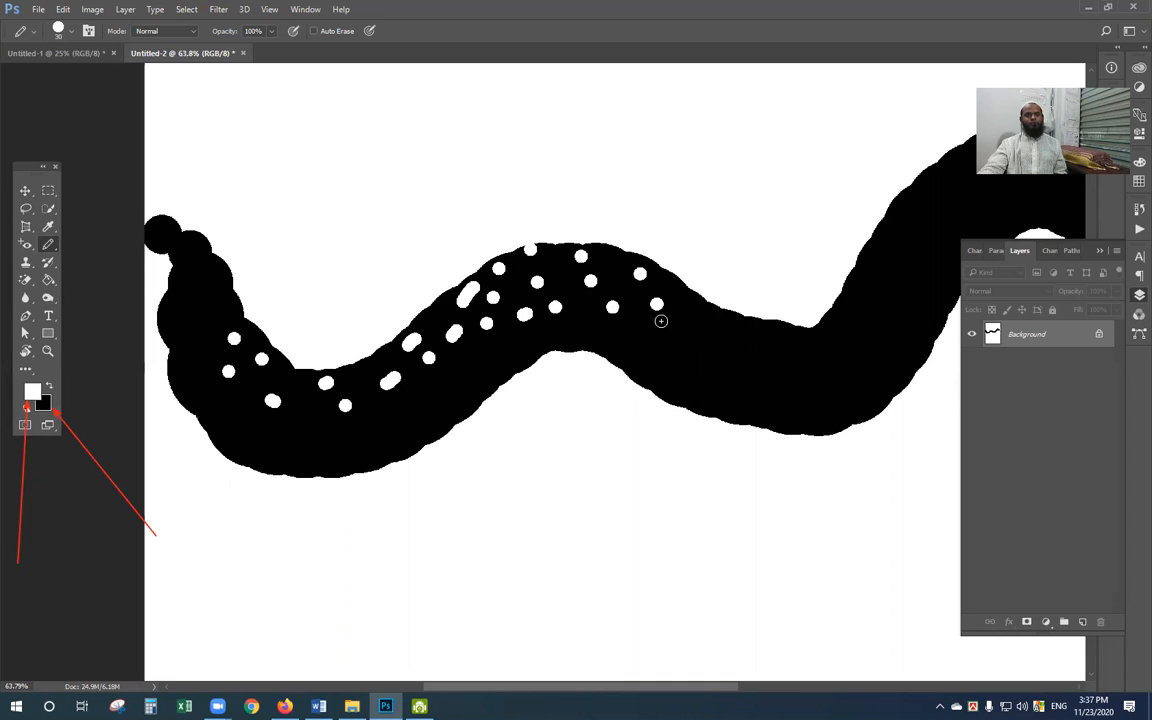
Extend the white dots from the middle hump through the dip and up the rising part of the body
{"action": "left_click", "coordinate": [629, 293]}
{"action": "left_click", "coordinate": [690, 332]}
{"action": "left_click", "coordinate": [756, 336]}
{"action": "left_click", "coordinate": [706, 324]}
{"action": "left_click", "coordinate": [681, 303]}
{"action": "left_click", "coordinate": [759, 356]}
{"action": "left_click", "coordinate": [793, 342]}
{"action": "left_click", "coordinate": [821, 346]}
{"action": "left_click", "coordinate": [820, 365]}
{"action": "left_click", "coordinate": [866, 346]}
{"action": "left_click", "coordinate": [860, 322]}
{"action": "left_click", "coordinate": [857, 285]}
{"action": "left_click", "coordinate": [884, 247]}
{"action": "left_click", "coordinate": [884, 279]}
{"action": "left_click", "coordinate": [880, 309]}
{"action": "left_click", "coordinate": [914, 287]}
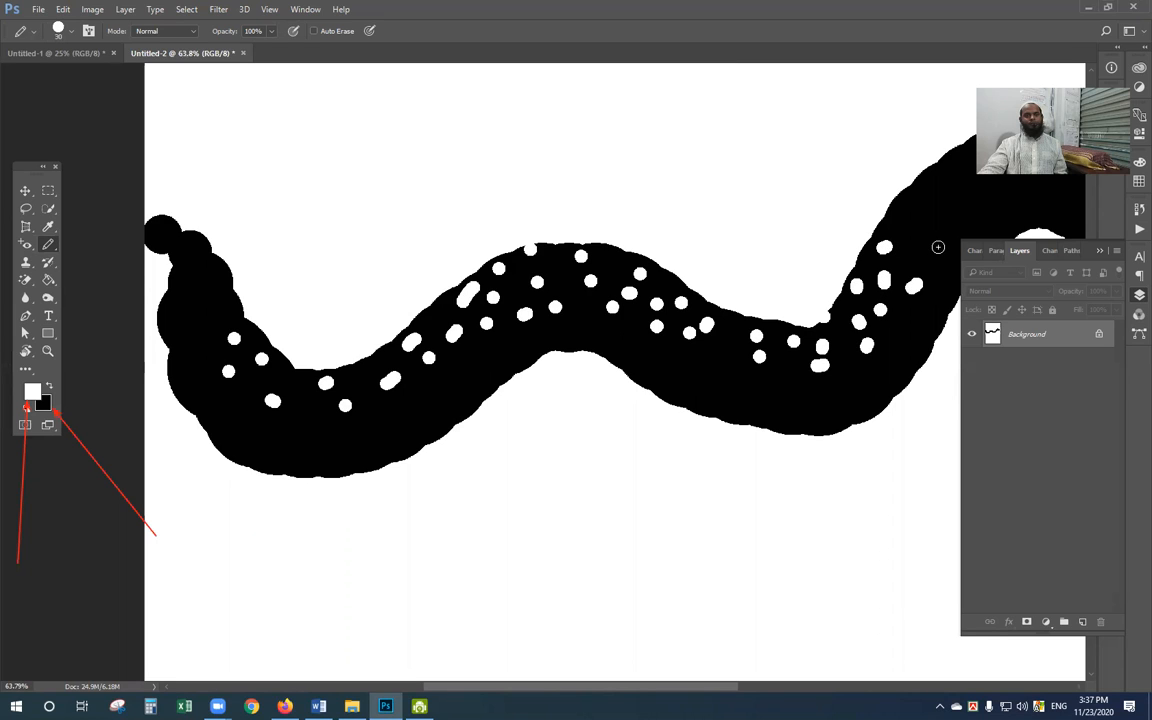
Fill the remaining neck section up to the snake's eye with white dots
{"action": "left_click_drag", "start_coordinate": [936, 183], "coordinate": [725, 301]}
{"action": "left_click", "coordinate": [767, 247]}
{"action": "left_click", "coordinate": [806, 224]}
{"action": "left_click", "coordinate": [836, 224]}
{"action": "left_click", "coordinate": [887, 238]}
{"action": "left_click", "coordinate": [869, 230]}
{"action": "left_click", "coordinate": [856, 265]}
{"action": "left_click", "coordinate": [821, 264]}
{"action": "left_click", "coordinate": [801, 278]}
{"action": "left_click", "coordinate": [770, 283]}
{"action": "left_click", "coordinate": [748, 236]}
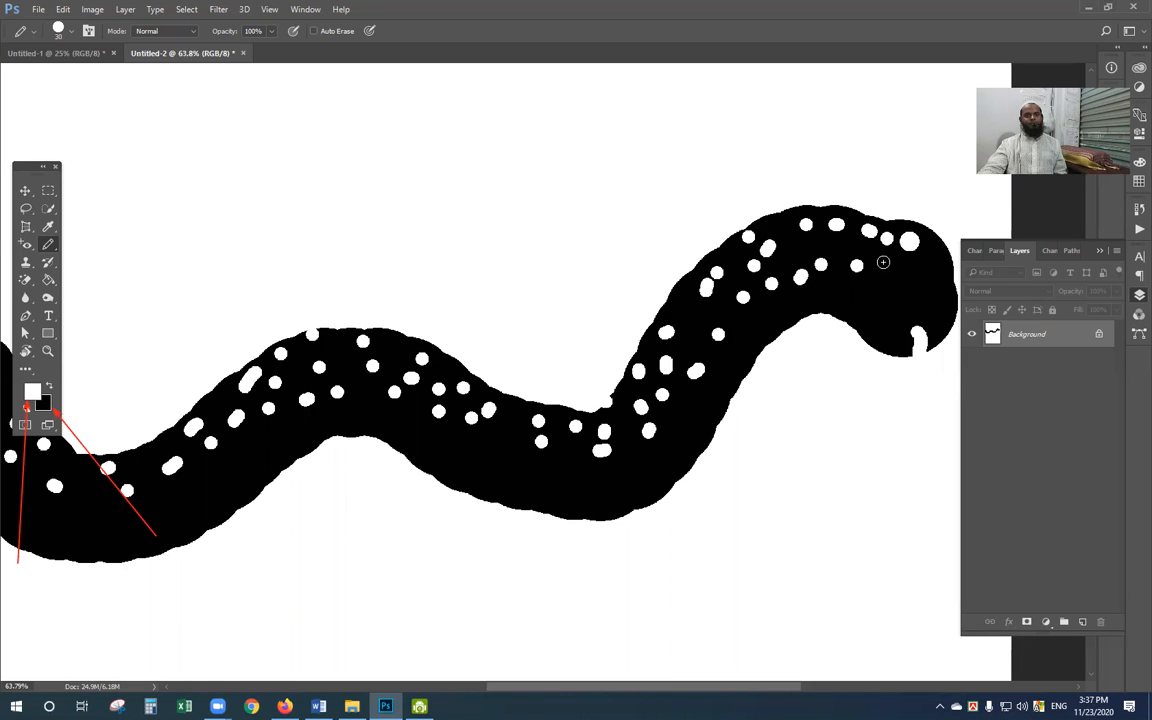
{"action": "left_click", "coordinate": [799, 240]}
Examine the whole spotted snake drawing on the page
{"action": "key", "text": "ctrl+minus"}
{"action": "key", "text": "ctrl+minus"}
{"action": "key", "text": "ctrl+minus"}
{"action": "key", "text": "ctrl+minus"}
{"action": "key", "text": "ctrl+minus"}
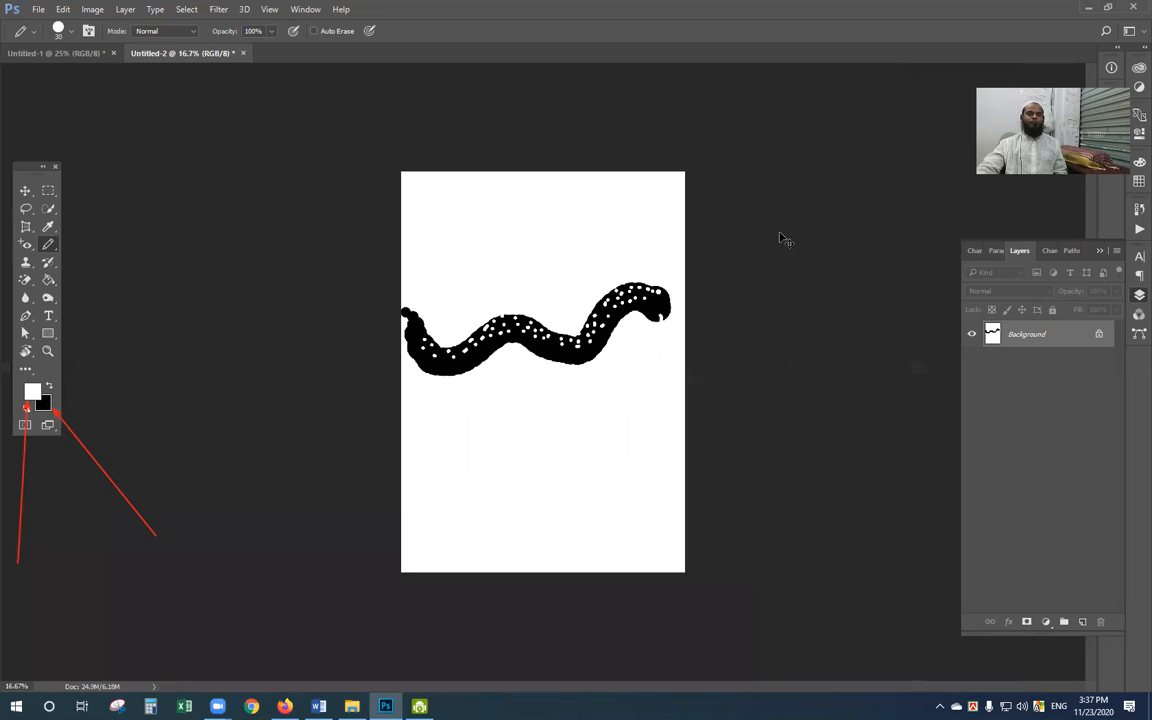
{"action": "left_click_drag", "start_coordinate": [362, 258], "coordinate": [687, 384]}
{"action": "left_click_drag", "start_coordinate": [621, 288], "coordinate": [624, 253]}
{"action": "key", "text": "ctrl+minus"}
{"action": "key", "text": "ctrl+minus"}
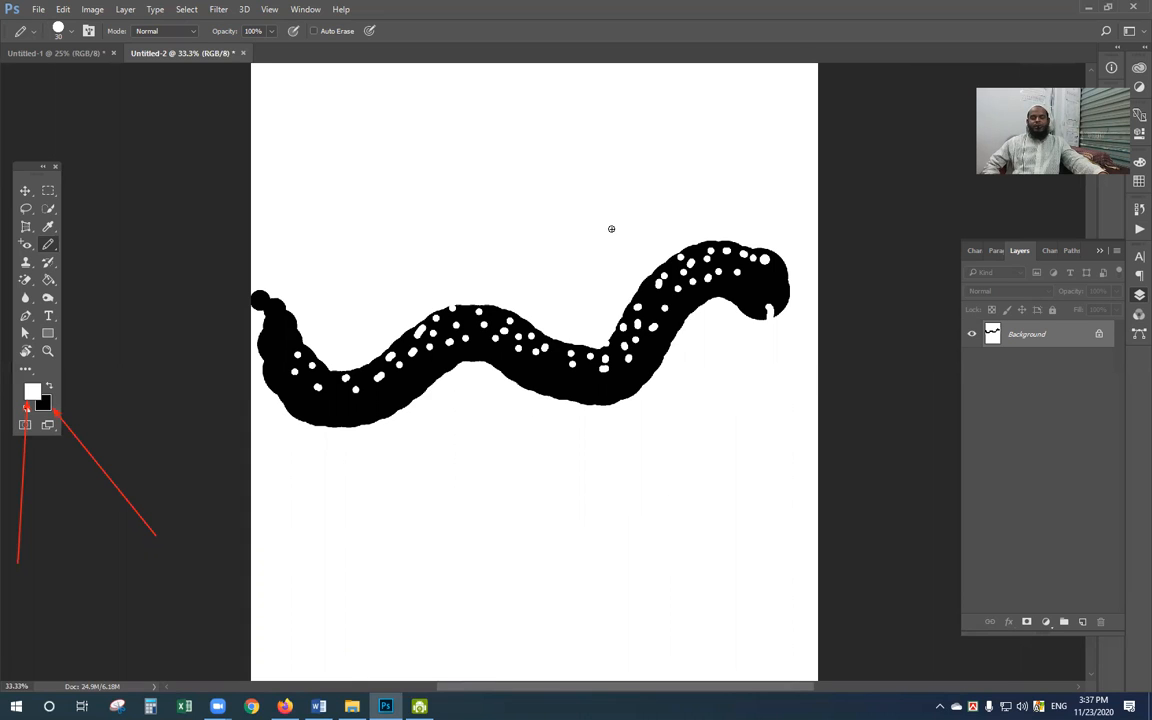
Create another new blank document and activate the Color Replacement Tool
{"action": "key", "text": "v"}
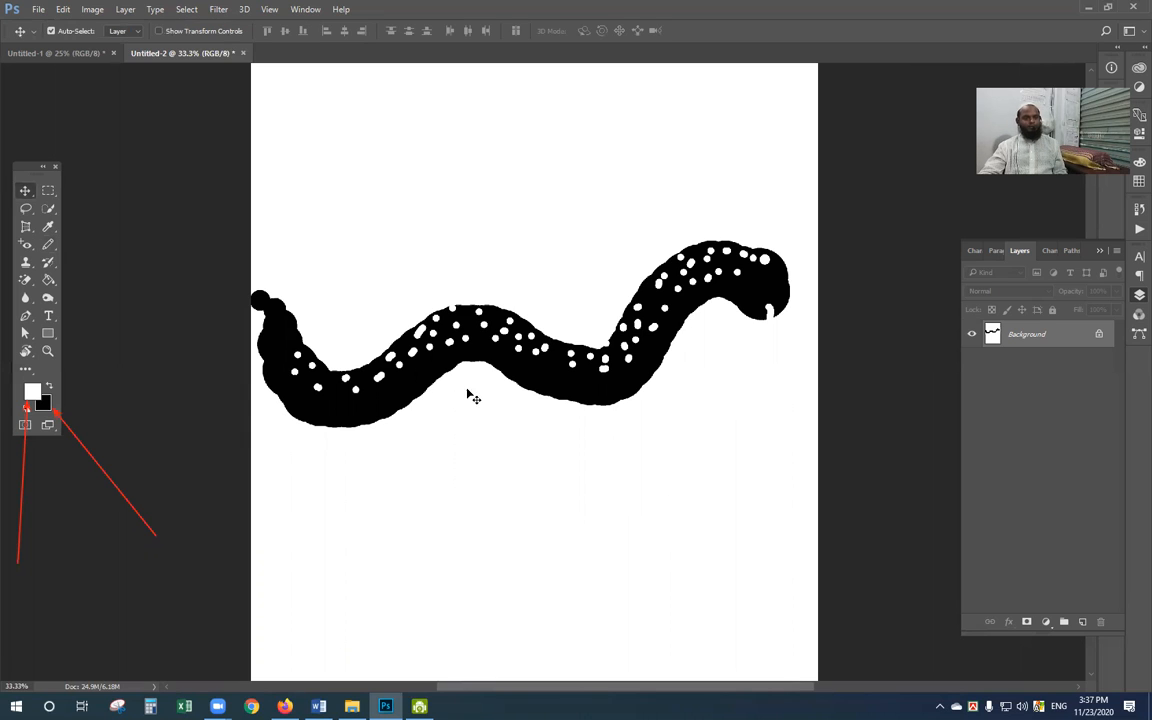
{"action": "key", "text": "ctrl+n"}
{"action": "key", "text": "Return"}
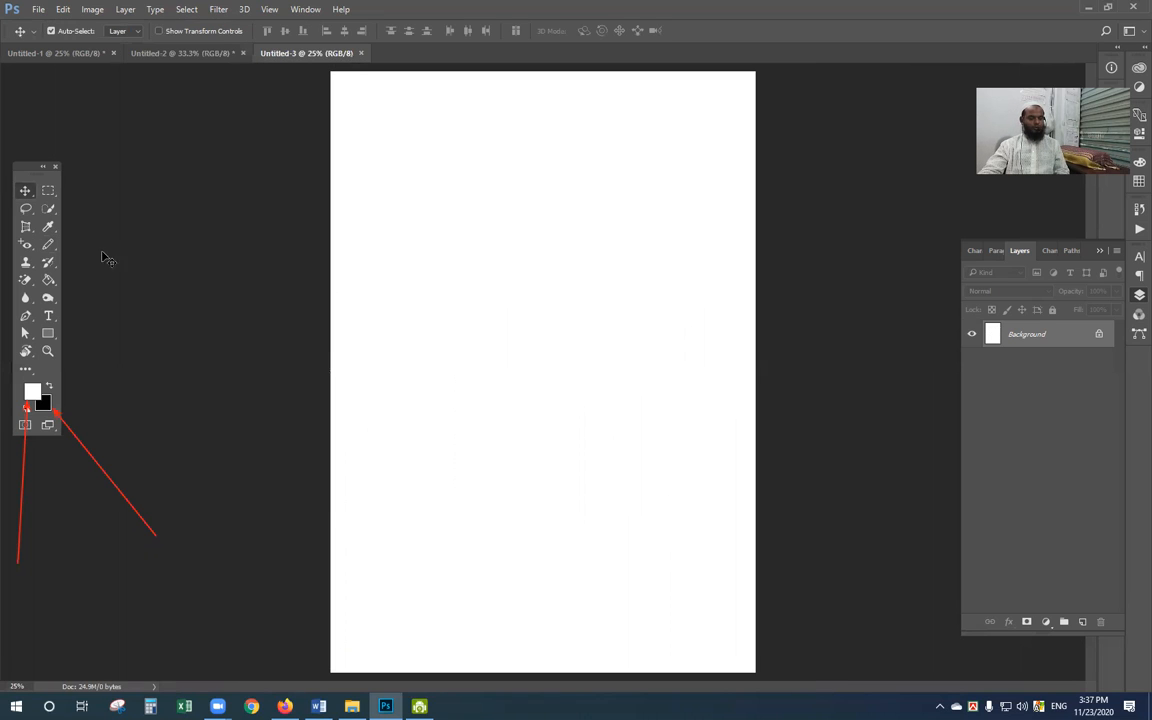
{"action": "left_click", "coordinate": [48, 249]}
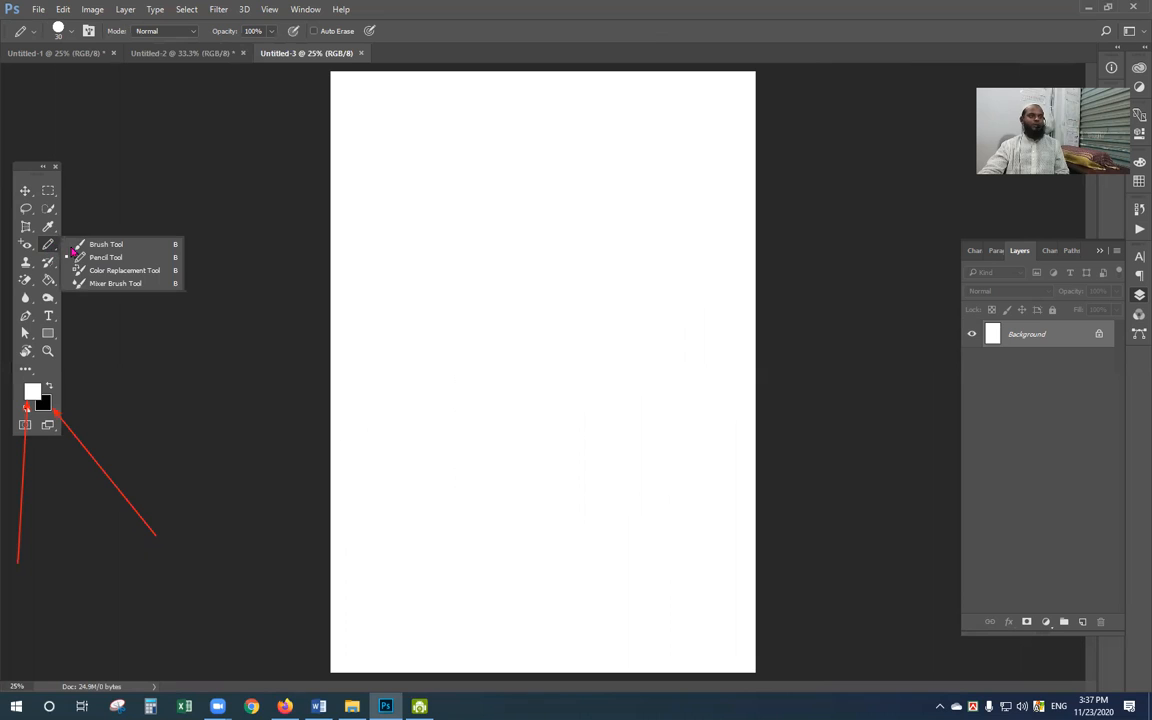
{"action": "left_click", "coordinate": [145, 271]}
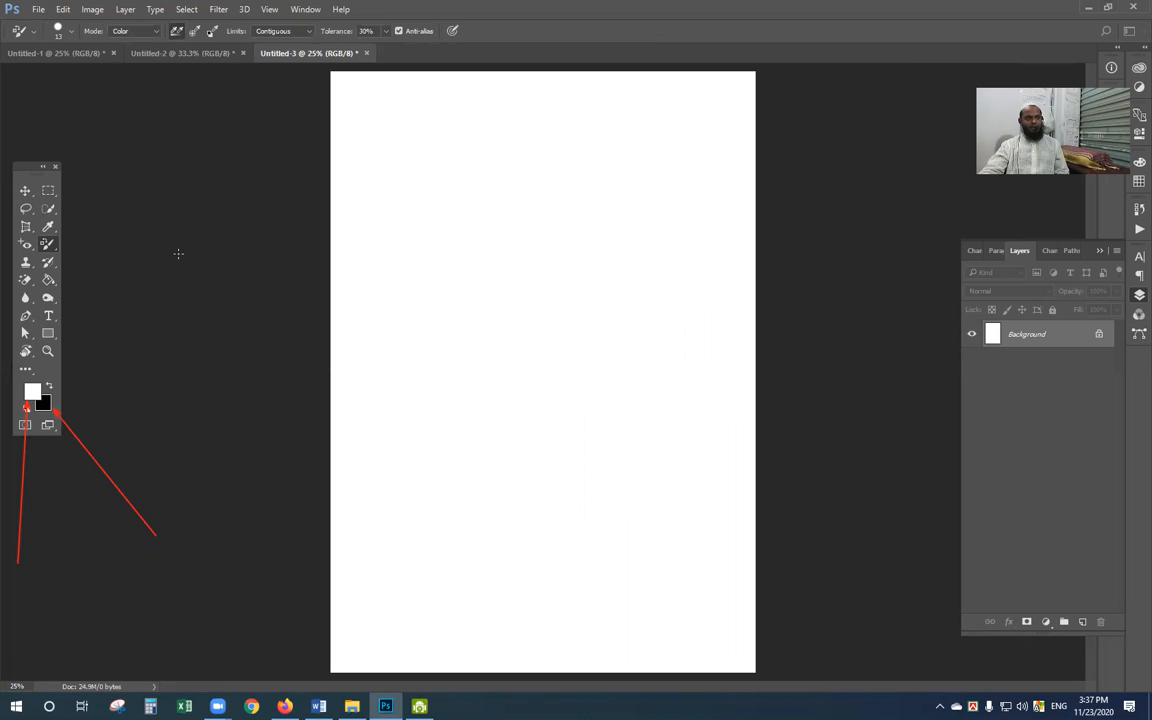
Switch back to the Brush Tool and open the balloon image b.JPG from the Desktop
{"action": "left_click", "coordinate": [45, 251]}
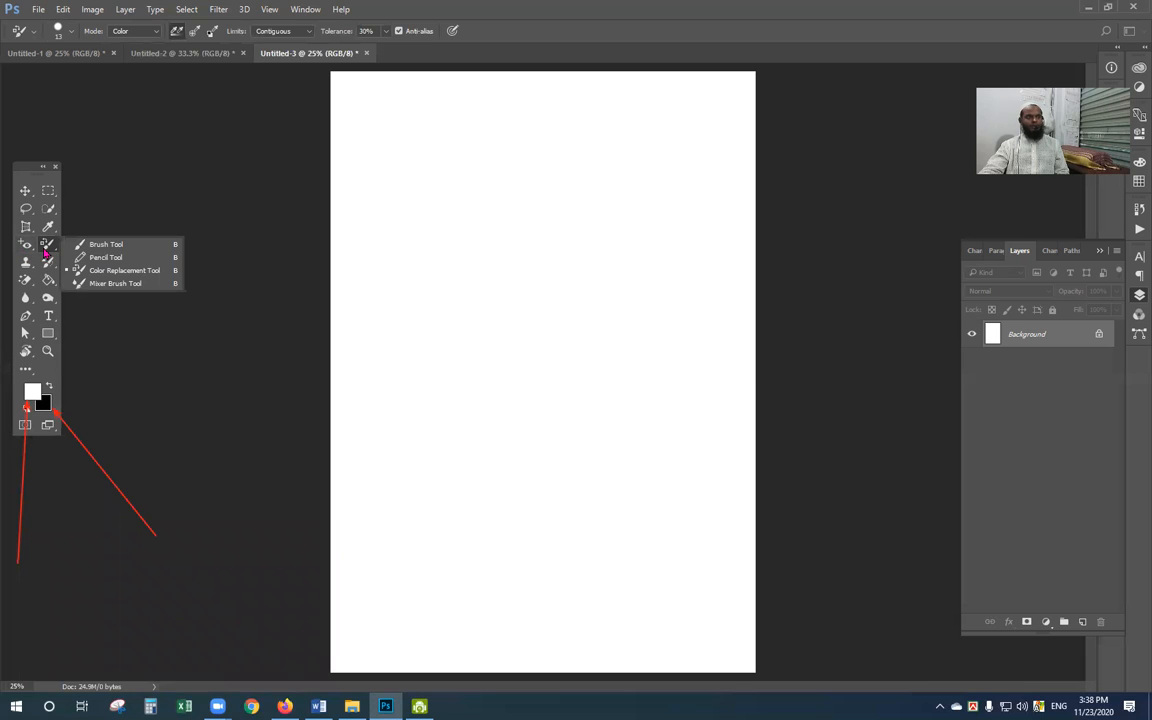
{"action": "left_click", "coordinate": [95, 222]}
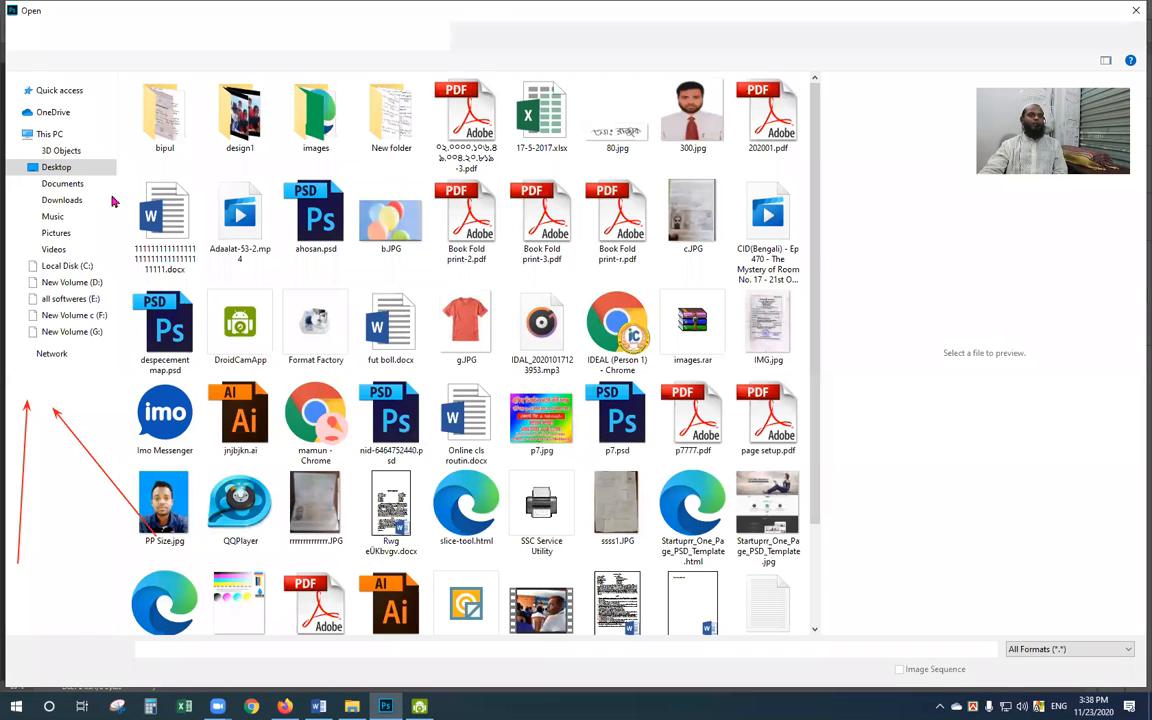
{"action": "left_click", "coordinate": [392, 218]}
{"action": "double_click", "coordinate": [394, 222]}
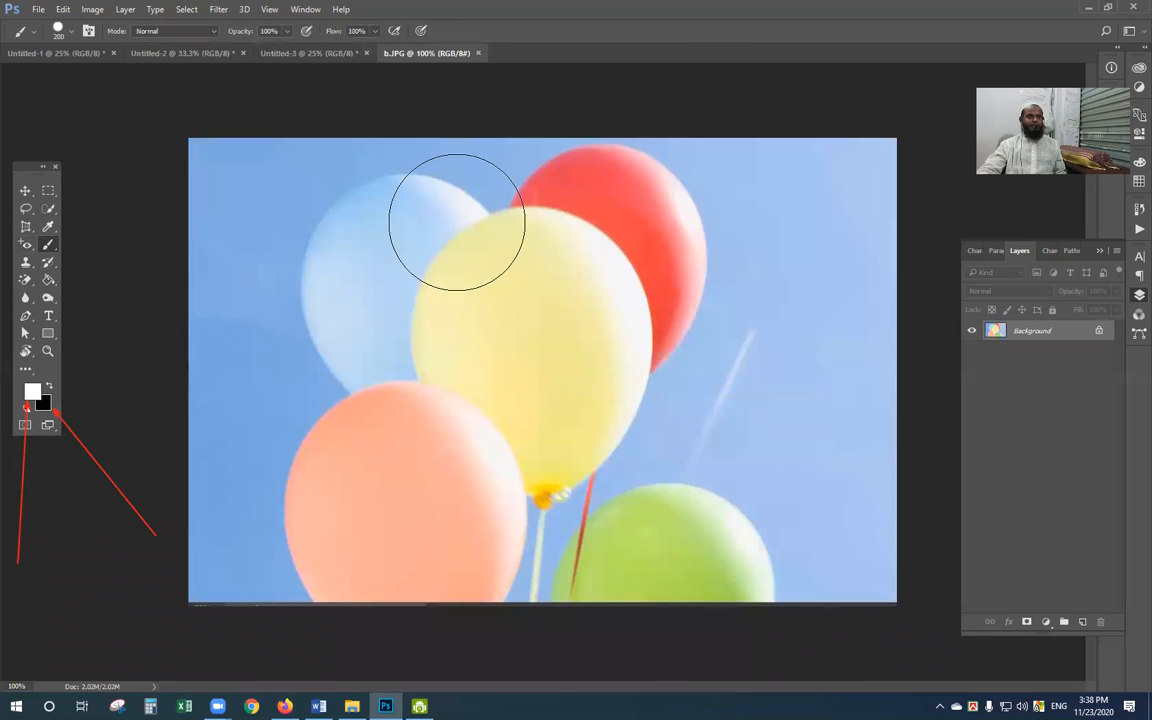
Reduce the brush size to 70 for painting on the balloon photo
{"action": "key", "text": "space"}
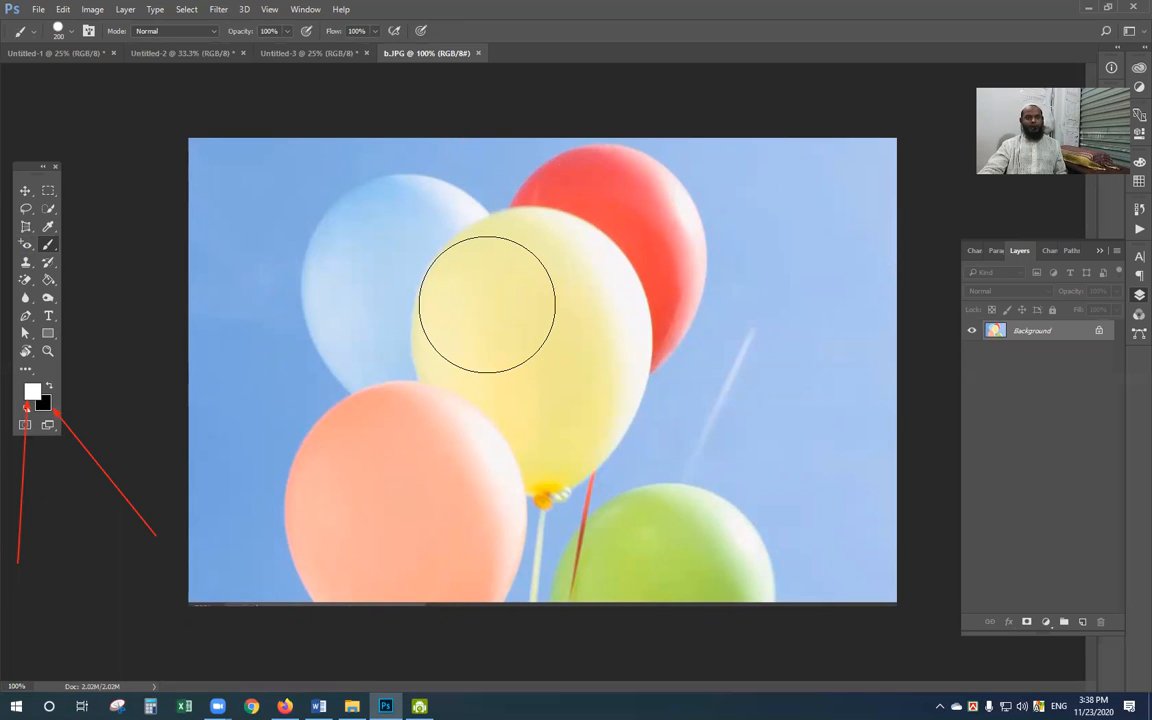
{"action": "key", "text": "bracketleft"}
{"action": "key", "text": "bracketleft"}
{"action": "key", "text": "bracketleft"}
{"action": "key", "text": "bracketleft"}
{"action": "key", "text": "bracketleft"}
{"action": "key", "text": "bracketleft"}
{"action": "key", "text": "bracketleft"}
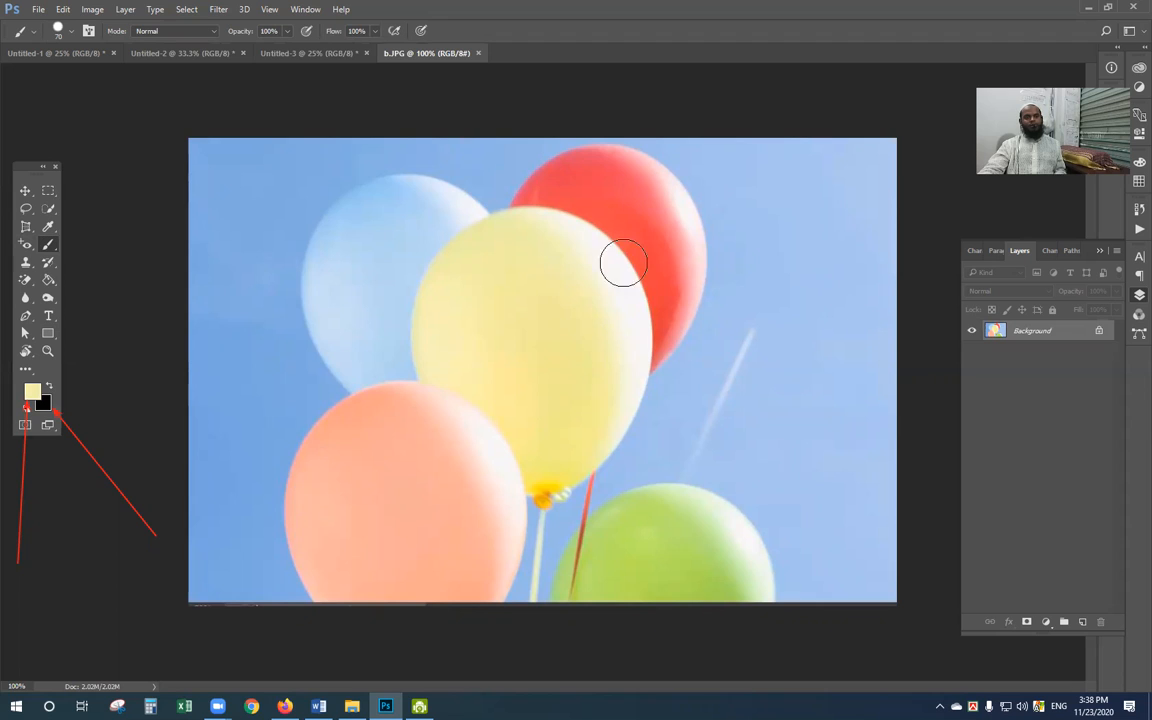
Paint a balloon-yellow patch over the sky in the photo's upper-right corner and cover its middle with sampled pale pink
{"action": "mouse_move", "coordinate": [861, 170]}
{"action": "left_mouse_down"}
{"action": "mouse_move", "coordinate": [846, 283]}
{"action": "mouse_move", "coordinate": [882, 164]}
{"action": "mouse_move", "coordinate": [862, 334]}
{"action": "mouse_move", "coordinate": [902, 222]}
{"action": "mouse_move", "coordinate": [880, 376]}
{"action": "mouse_move", "coordinate": [876, 186]}
{"action": "mouse_move", "coordinate": [855, 219]}
{"action": "mouse_move", "coordinate": [868, 132]}
{"action": "mouse_move", "coordinate": [804, 218]}
{"action": "mouse_move", "coordinate": [841, 170]}
{"action": "mouse_move", "coordinate": [803, 316]}
{"action": "mouse_move", "coordinate": [868, 365]}
{"action": "left_mouse_up"}
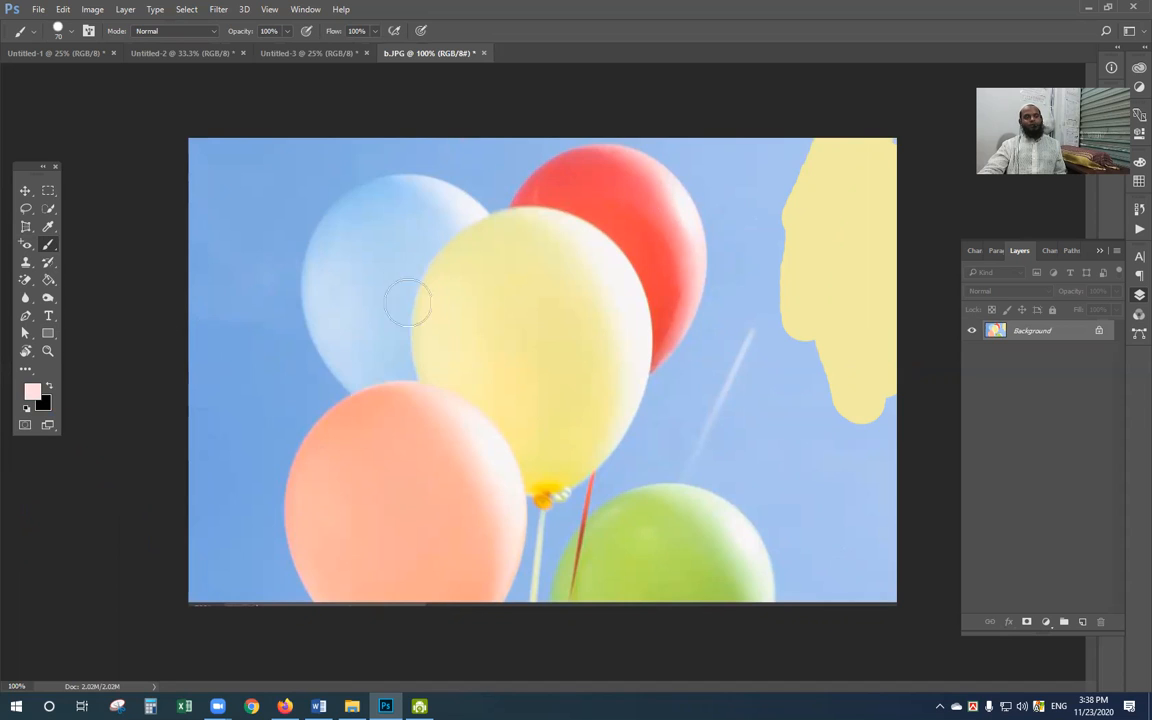
{"action": "mouse_move", "coordinate": [835, 250]}
{"action": "left_mouse_down"}
{"action": "mouse_move", "coordinate": [859, 185]}
{"action": "mouse_move", "coordinate": [828, 282]}
{"action": "left_mouse_up"}
{"action": "mouse_move", "coordinate": [861, 320]}
{"action": "left_mouse_down"}
{"action": "mouse_move", "coordinate": [888, 218]}
{"action": "mouse_move", "coordinate": [829, 339]}
{"action": "mouse_move", "coordinate": [802, 198]}
{"action": "left_mouse_up"}
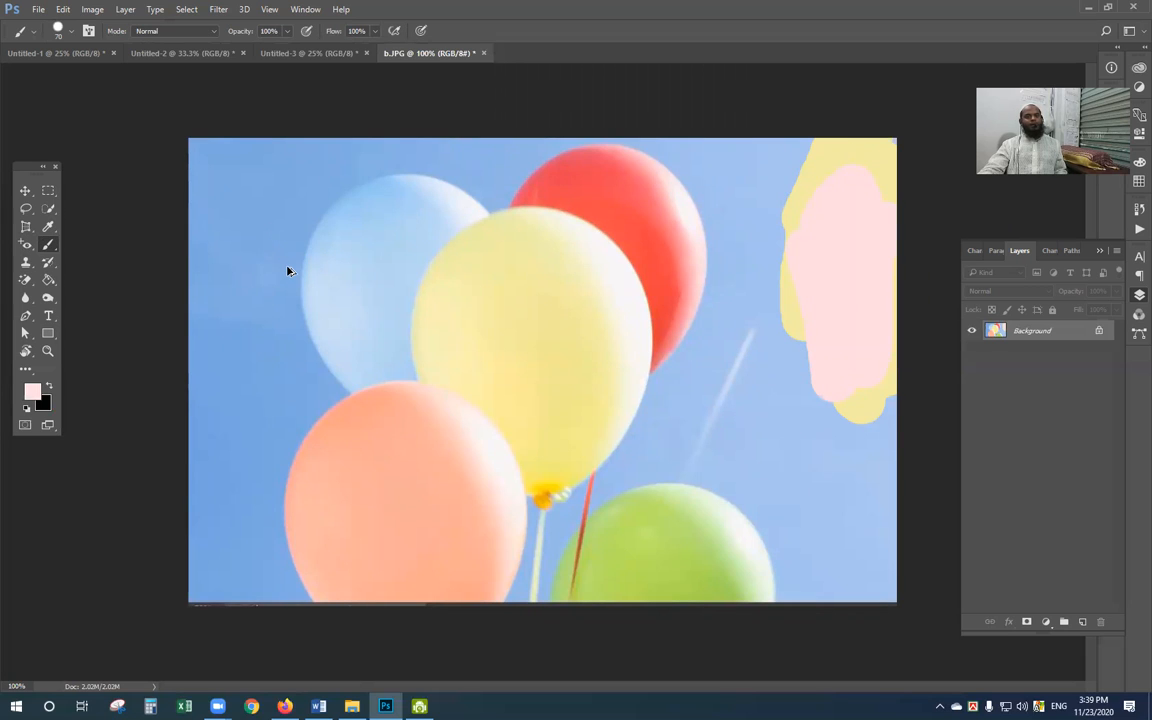
Undo all the yellow and pink strokes on the sky
{"action": "key", "text": "ctrl+z"}
{"action": "key", "text": "ctrl+z"}
{"action": "key", "text": "ctrl+z"}
{"action": "key", "text": "ctrl+z"}
{"action": "key", "text": "ctrl+z"}
{"action": "key", "text": "ctrl+z"}
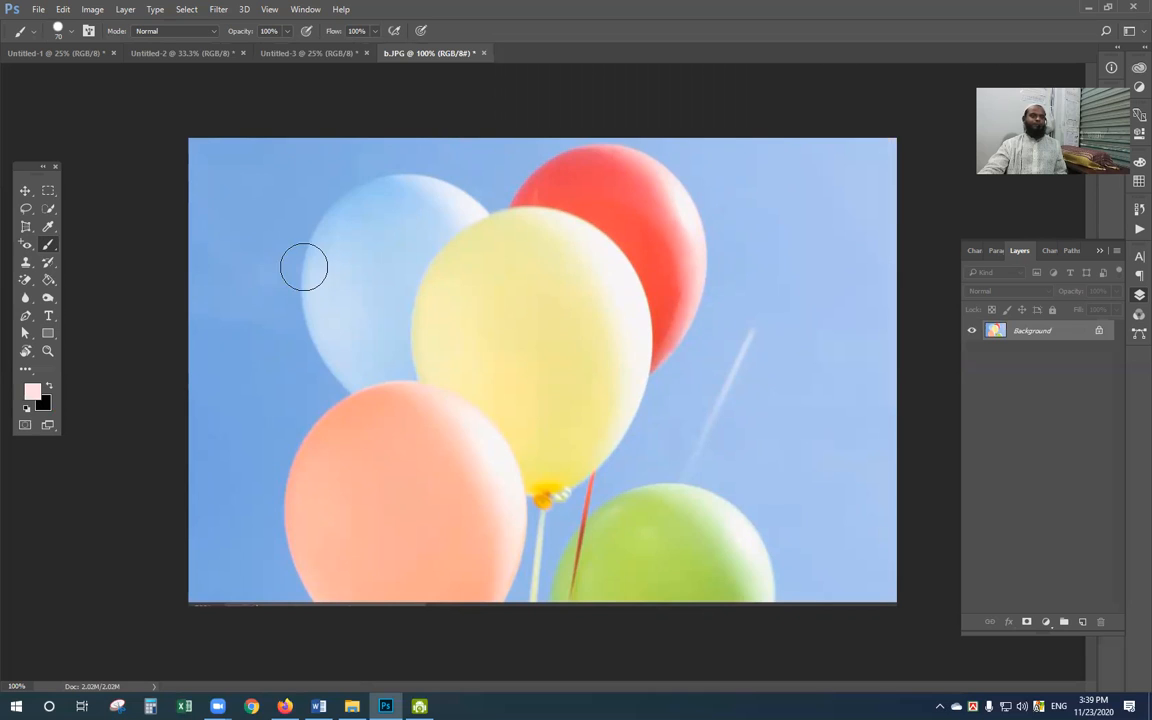
Set the brush opacity to 58% and paint overlapping strokes over the upper-right sky in red sampled from the red balloon
{"action": "left_click", "coordinate": [290, 32]}
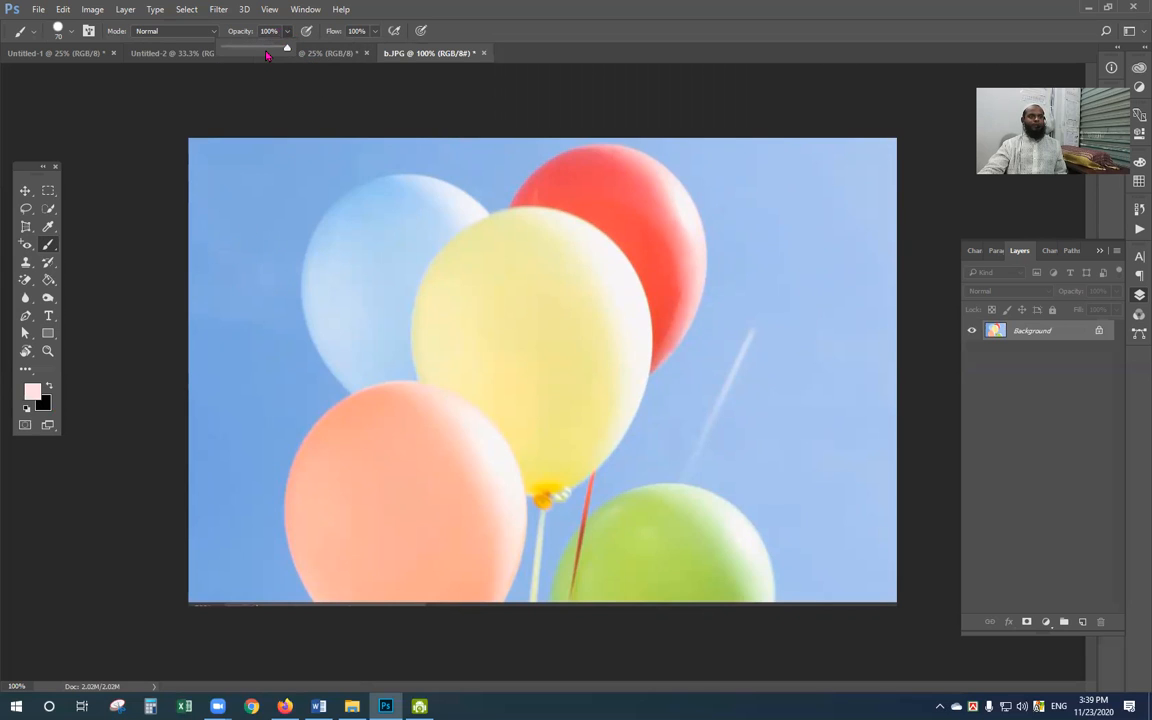
{"action": "left_click", "coordinate": [616, 190], "text": "alt"}
{"action": "mouse_move", "coordinate": [848, 167]}
{"action": "left_mouse_down"}
{"action": "mouse_move", "coordinate": [791, 312]}
{"action": "mouse_move", "coordinate": [835, 160]}
{"action": "mouse_move", "coordinate": [825, 193]}
{"action": "mouse_move", "coordinate": [773, 252]}
{"action": "mouse_move", "coordinate": [801, 183]}
{"action": "mouse_move", "coordinate": [821, 288]}
{"action": "mouse_move", "coordinate": [866, 292]}
{"action": "mouse_move", "coordinate": [891, 161]}
{"action": "mouse_move", "coordinate": [895, 368]}
{"action": "left_mouse_up"}
{"action": "left_click_drag", "start_coordinate": [876, 285], "coordinate": [843, 383]}
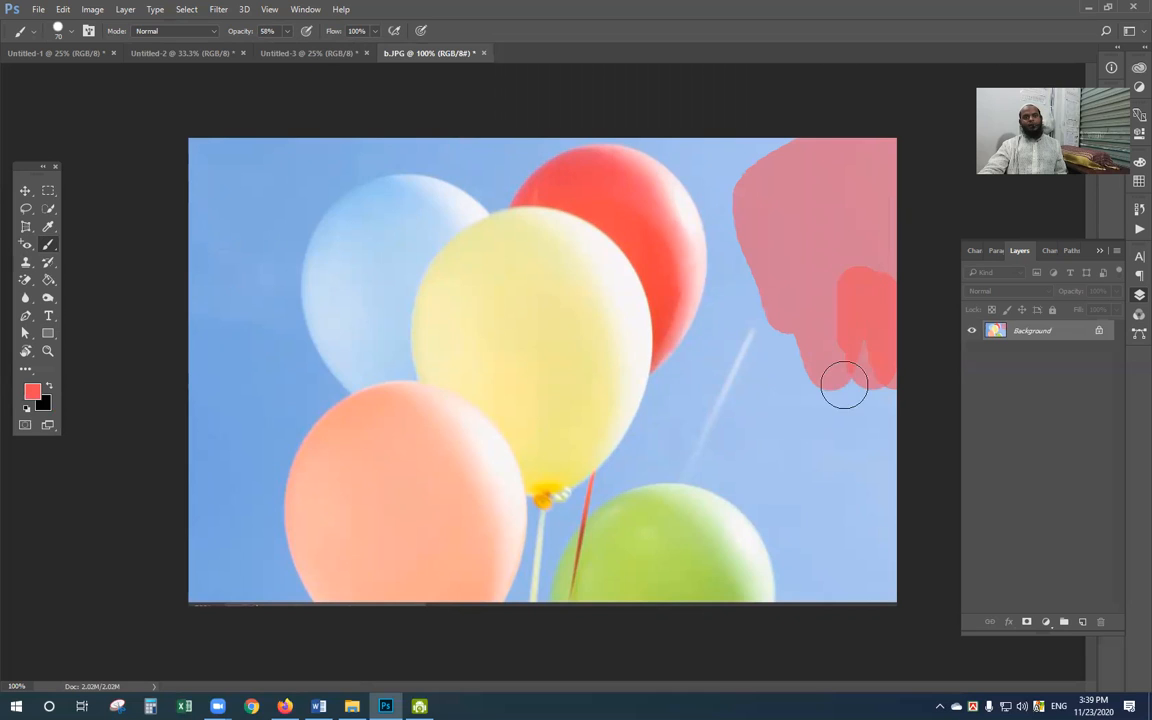
{"action": "mouse_move", "coordinate": [733, 200]}
{"action": "left_mouse_down"}
{"action": "mouse_move", "coordinate": [830, 172]}
{"action": "mouse_move", "coordinate": [851, 190]}
{"action": "mouse_move", "coordinate": [890, 172]}
{"action": "mouse_move", "coordinate": [743, 220]}
{"action": "left_mouse_up"}
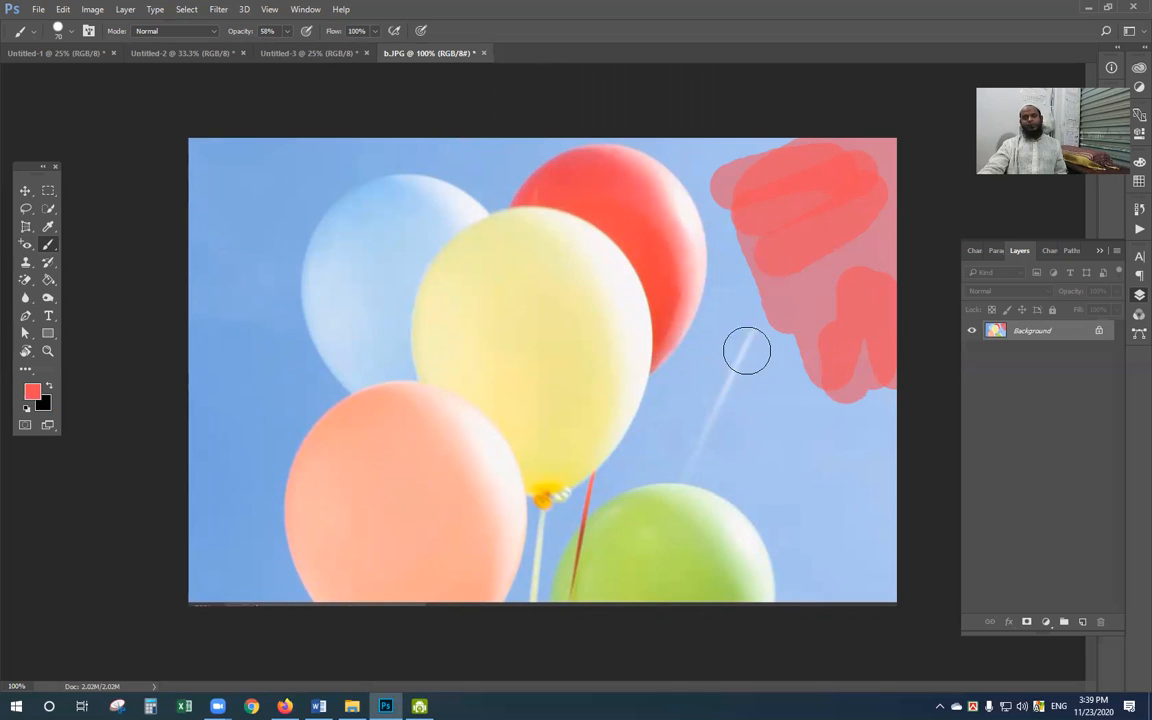
Set the foreground colour to blue 192def and paint a patch on the sky just below the red strokes
{"action": "left_click", "coordinate": [34, 395]}
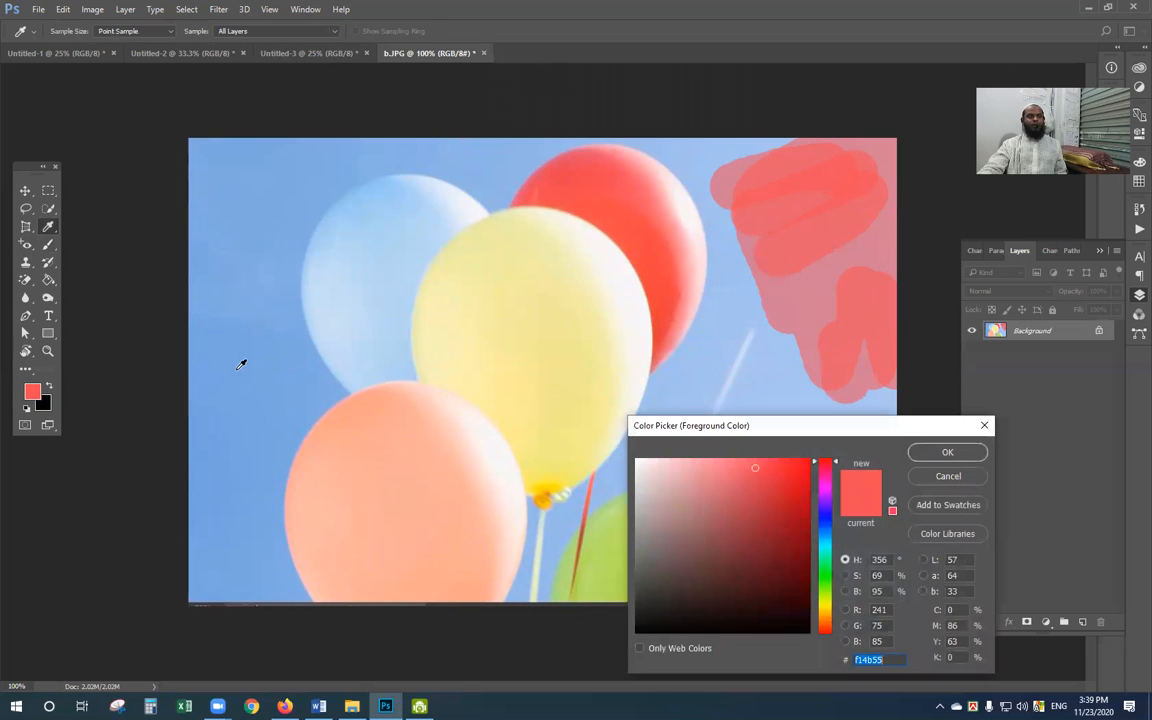
{"action": "left_click", "coordinate": [824, 520]}
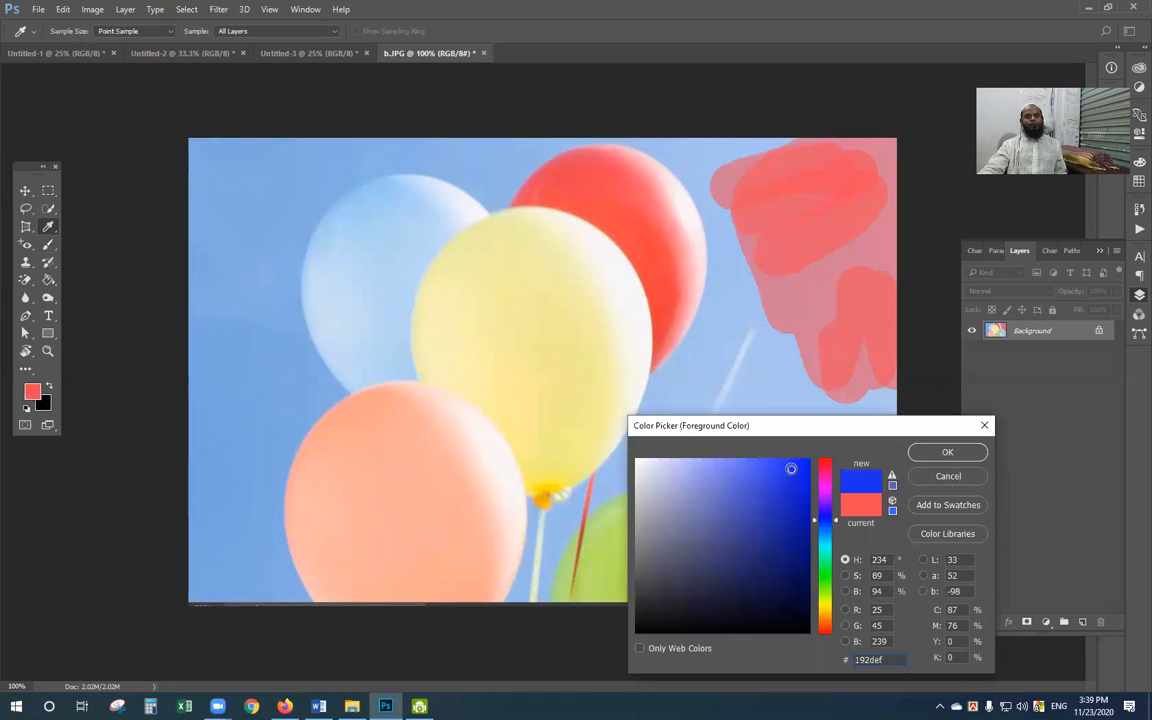
{"action": "left_click", "coordinate": [930, 453]}
{"action": "mouse_move", "coordinate": [755, 441]}
{"action": "left_mouse_down"}
{"action": "mouse_move", "coordinate": [843, 453]}
{"action": "mouse_move", "coordinate": [851, 391]}
{"action": "mouse_move", "coordinate": [787, 360]}
{"action": "mouse_move", "coordinate": [806, 465]}
{"action": "mouse_move", "coordinate": [728, 399]}
{"action": "left_mouse_up"}
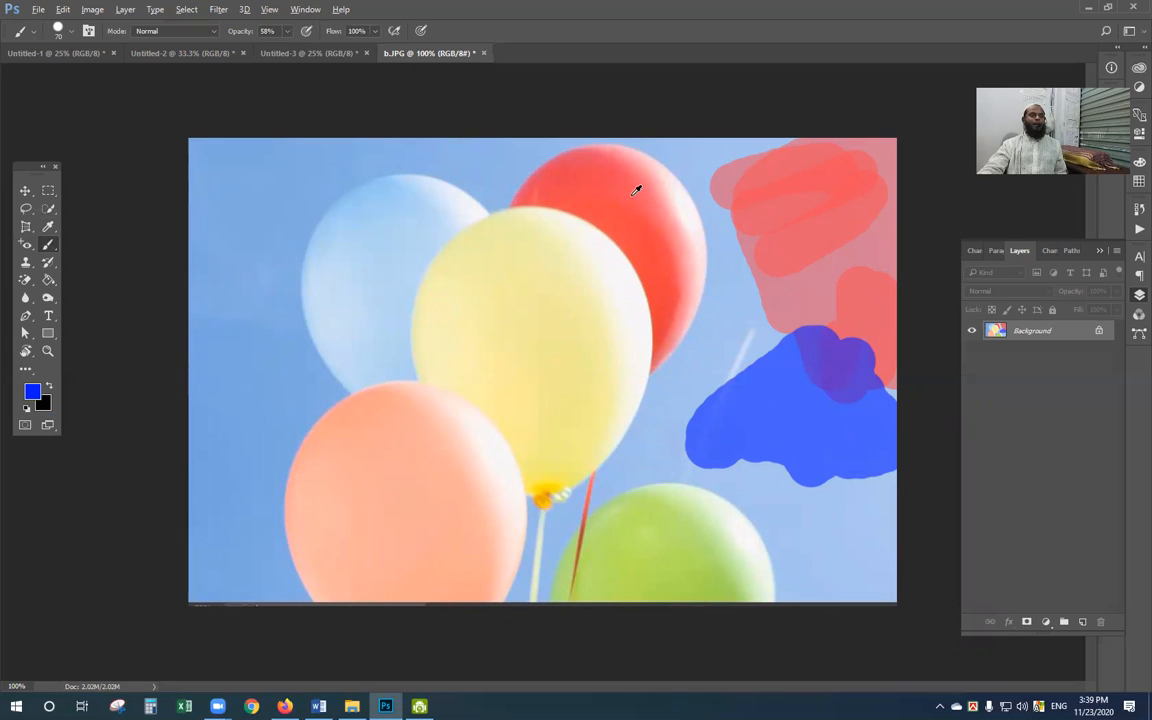
Paint over the blue patch with red and green sampled from the balloons, adding a green stroke beside the red balloon
{"action": "mouse_move", "coordinate": [755, 436]}
{"action": "left_mouse_down"}
{"action": "mouse_move", "coordinate": [792, 411]}
{"action": "mouse_move", "coordinate": [879, 421]}
{"action": "mouse_move", "coordinate": [907, 385]}
{"action": "mouse_move", "coordinate": [788, 380]}
{"action": "mouse_move", "coordinate": [685, 443]}
{"action": "mouse_move", "coordinate": [803, 325]}
{"action": "mouse_move", "coordinate": [847, 311]}
{"action": "mouse_move", "coordinate": [691, 459]}
{"action": "mouse_move", "coordinate": [842, 463]}
{"action": "mouse_move", "coordinate": [911, 440]}
{"action": "mouse_move", "coordinate": [793, 475]}
{"action": "mouse_move", "coordinate": [858, 495]}
{"action": "left_mouse_up"}
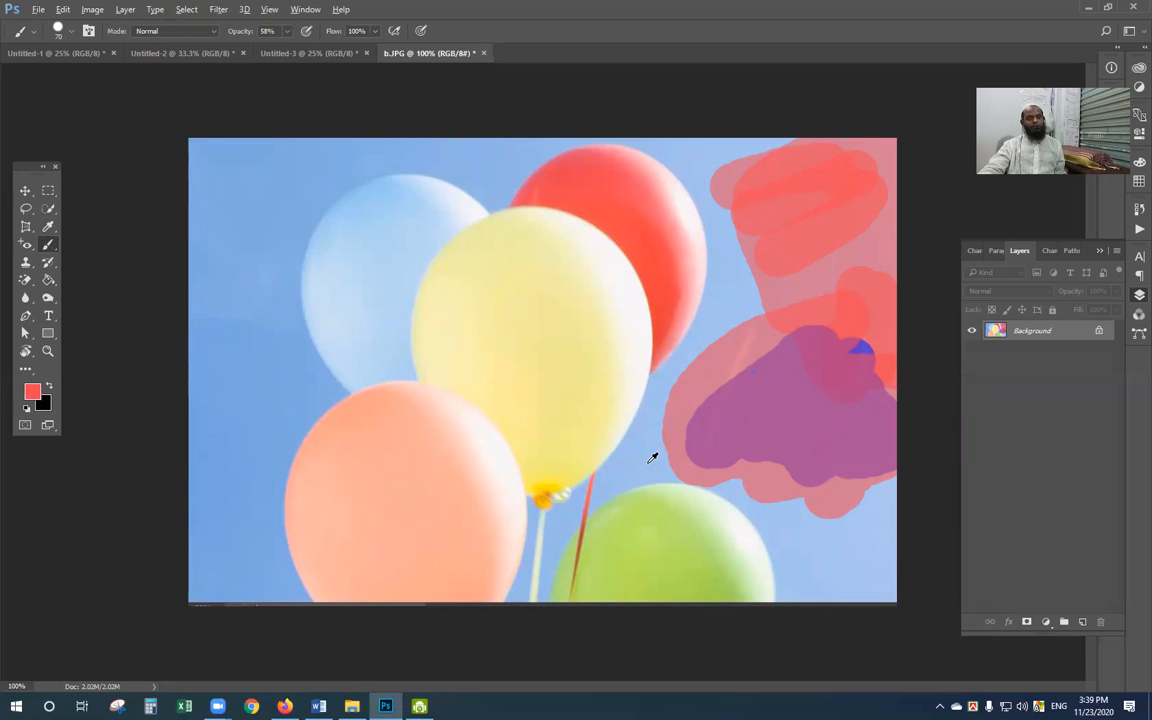
{"action": "mouse_move", "coordinate": [776, 420]}
{"action": "left_mouse_down"}
{"action": "mouse_move", "coordinate": [777, 379]}
{"action": "mouse_move", "coordinate": [777, 436]}
{"action": "mouse_move", "coordinate": [827, 406]}
{"action": "mouse_move", "coordinate": [737, 392]}
{"action": "mouse_move", "coordinate": [732, 354]}
{"action": "mouse_move", "coordinate": [754, 430]}
{"action": "mouse_move", "coordinate": [733, 372]}
{"action": "left_mouse_up"}
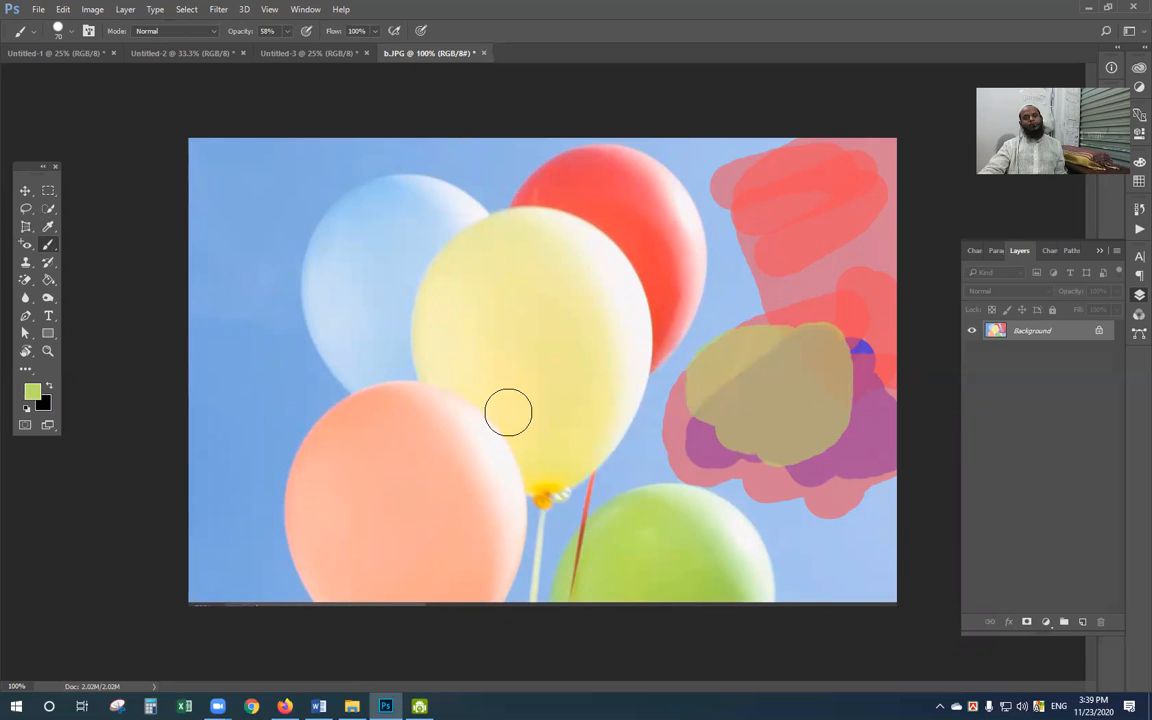
{"action": "mouse_move", "coordinate": [828, 300]}
{"action": "left_mouse_down"}
{"action": "mouse_move", "coordinate": [859, 375]}
{"action": "mouse_move", "coordinate": [851, 445]}
{"action": "left_mouse_up"}
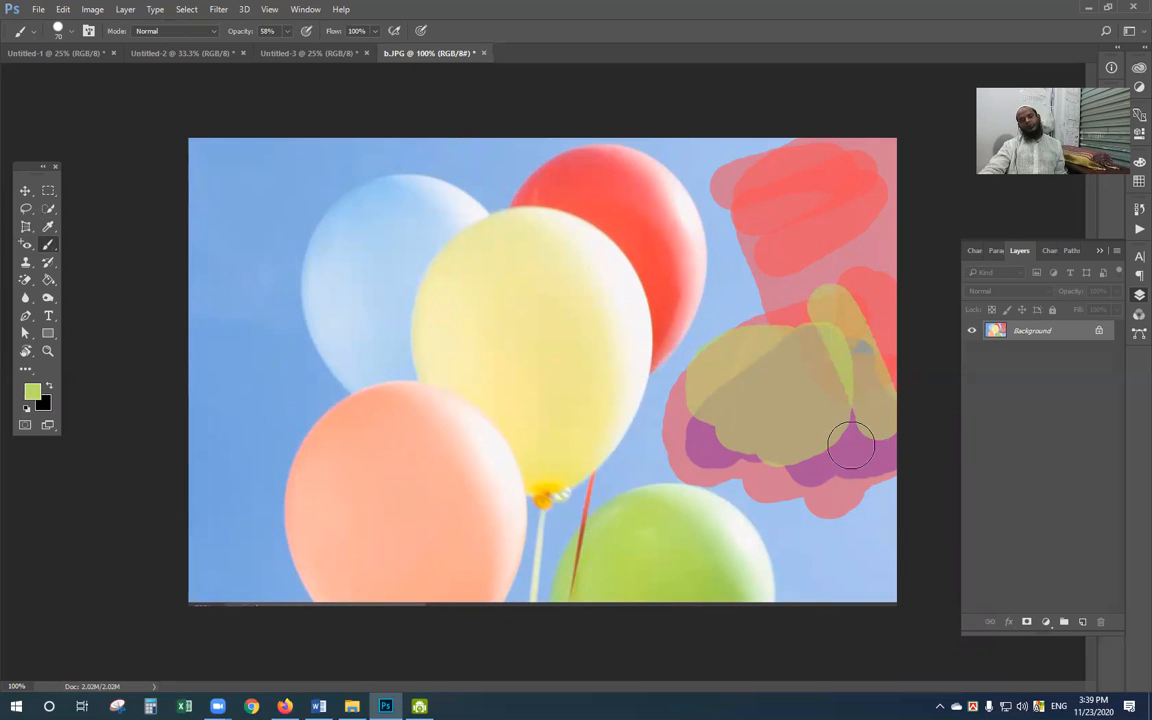
{"action": "left_click_drag", "start_coordinate": [717, 211], "coordinate": [726, 339]}
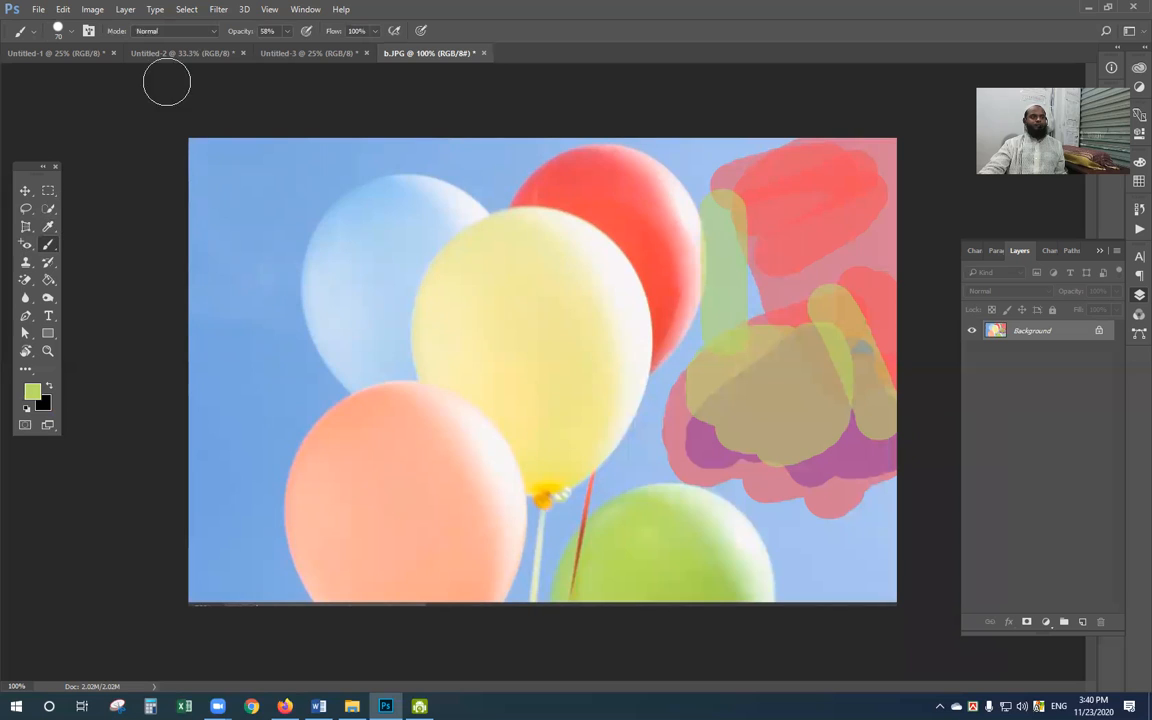
Paint a curved green stroke across the light blue balloon in Normal mode
{"action": "left_click", "coordinate": [212, 31]}
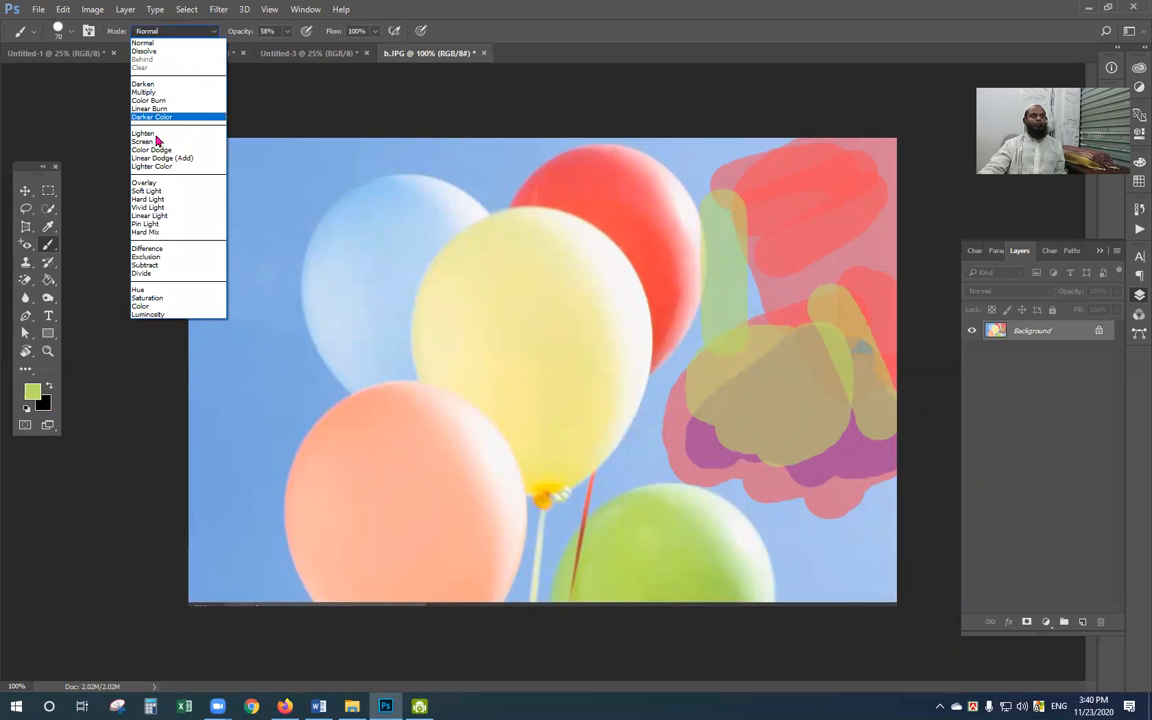
{"action": "left_click", "coordinate": [285, 385]}
{"action": "mouse_move", "coordinate": [232, 314]}
{"action": "left_mouse_down"}
{"action": "mouse_move", "coordinate": [264, 266]}
{"action": "mouse_move", "coordinate": [490, 178]}
{"action": "left_mouse_up"}
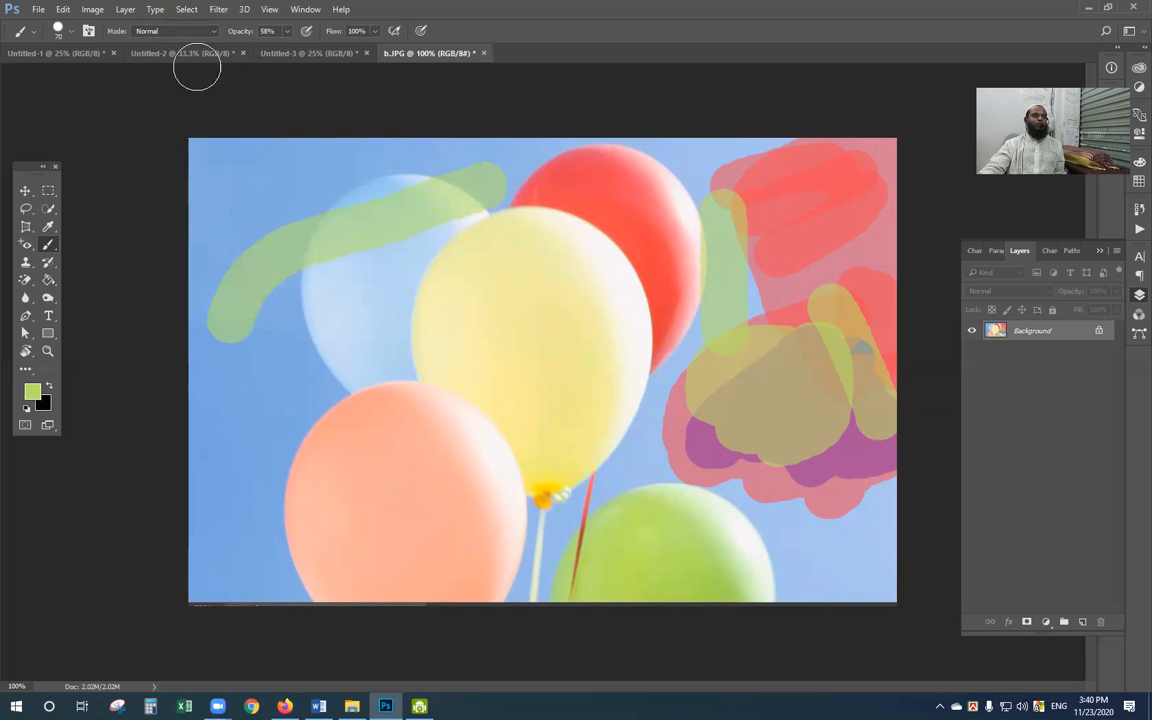
Change the brush mode to Multiply and paint three diagonal green strokes over the light blue balloon and surrounding sky
{"action": "left_click", "coordinate": [212, 34]}
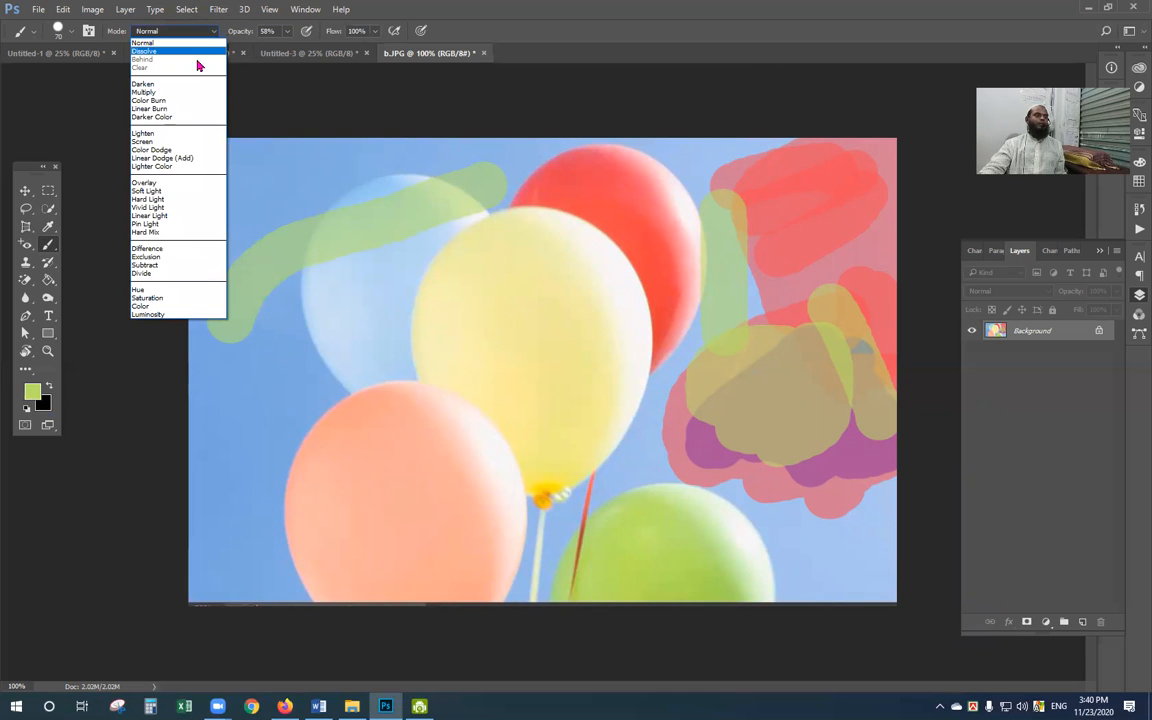
{"action": "left_click", "coordinate": [190, 97]}
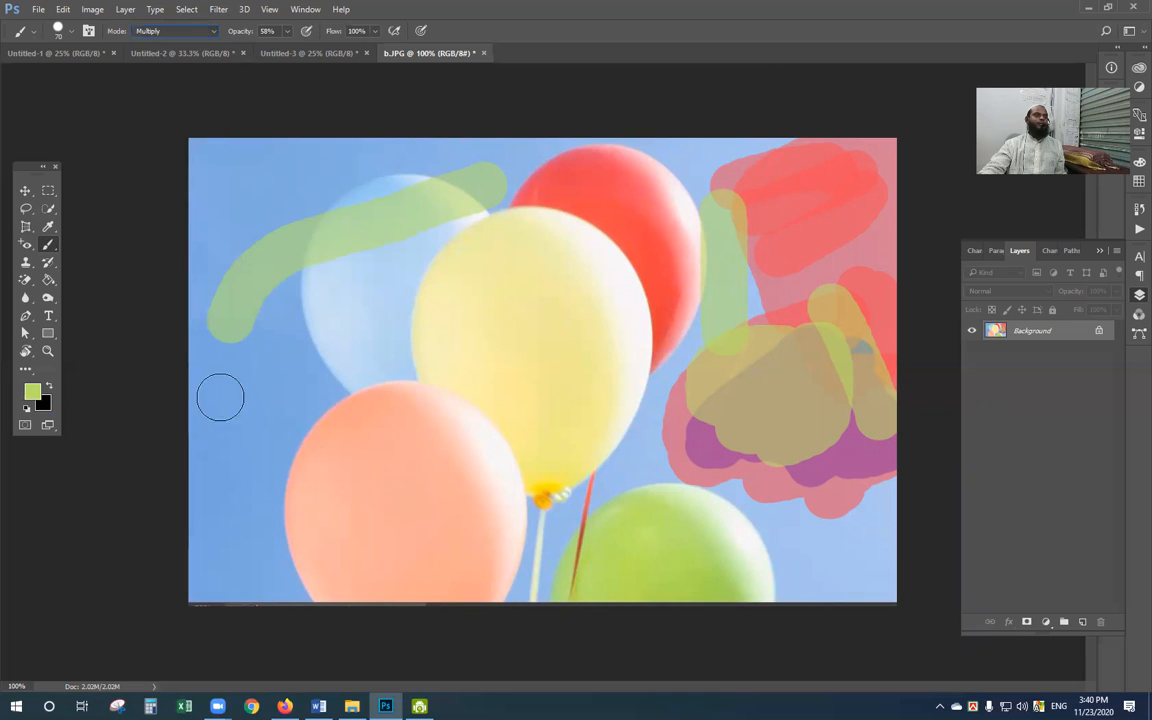
{"action": "left_click_drag", "start_coordinate": [220, 397], "coordinate": [425, 240]}
{"action": "left_click_drag", "start_coordinate": [213, 326], "coordinate": [398, 178]}
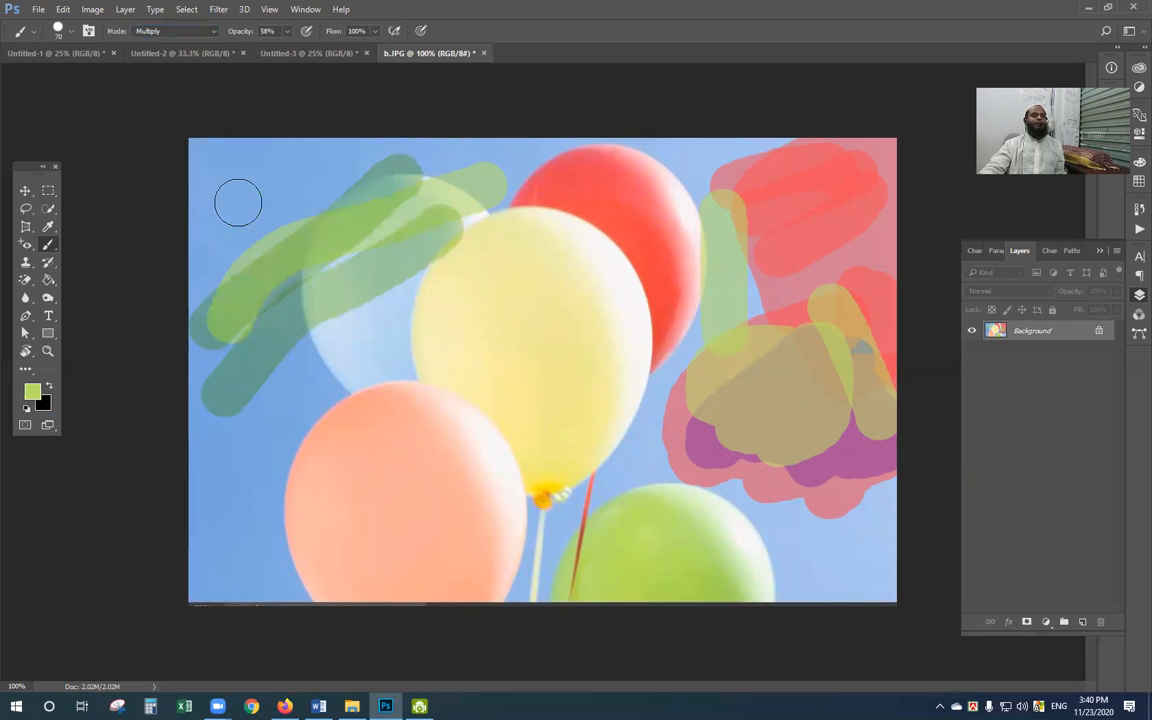
{"action": "left_click_drag", "start_coordinate": [197, 252], "coordinate": [345, 142]}
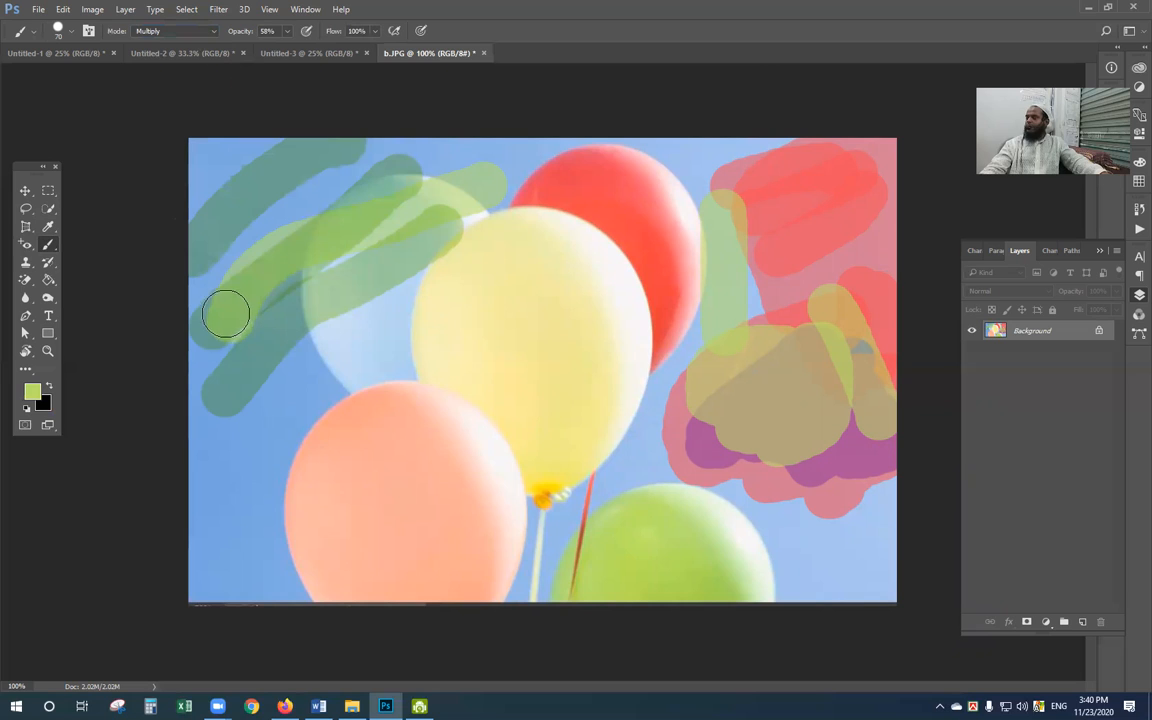
Change the brush mode to Screen and paint two diagonal strokes below the Multiply strokes
{"action": "left_click", "coordinate": [177, 34]}
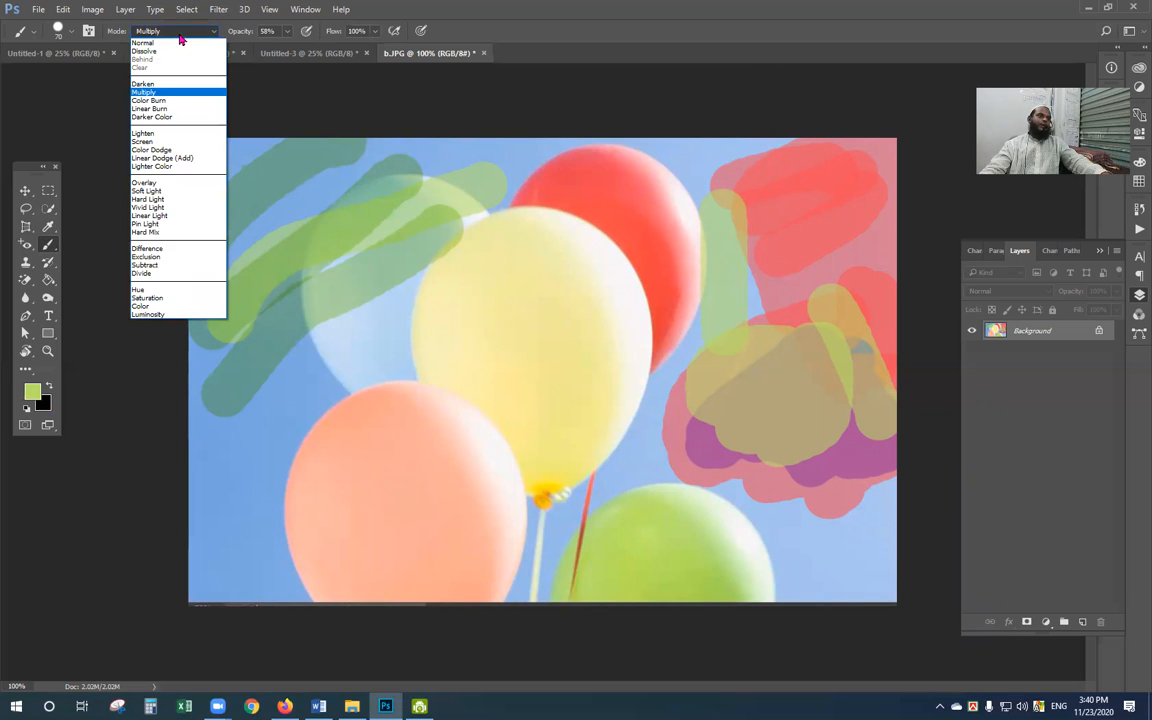
{"action": "left_click", "coordinate": [145, 141]}
{"action": "left_click_drag", "start_coordinate": [229, 424], "coordinate": [385, 300]}
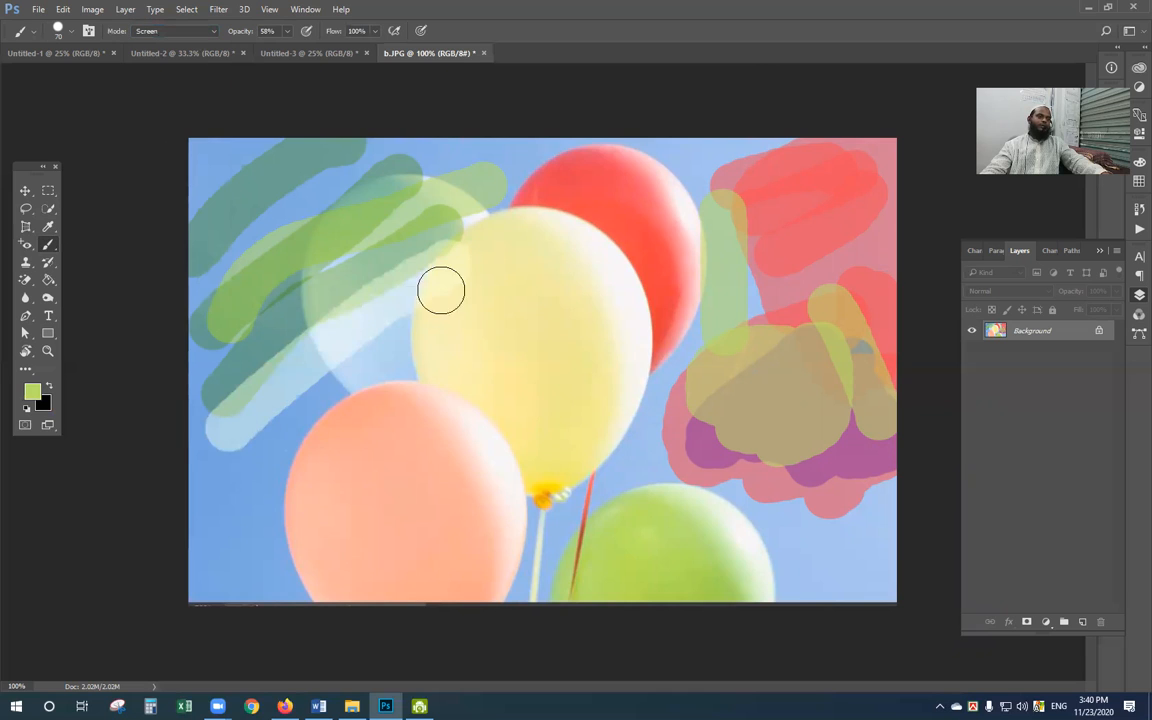
{"action": "mouse_move", "coordinate": [212, 512]}
{"action": "left_mouse_down"}
{"action": "mouse_move", "coordinate": [253, 447]}
{"action": "mouse_move", "coordinate": [393, 334]}
{"action": "left_mouse_up"}
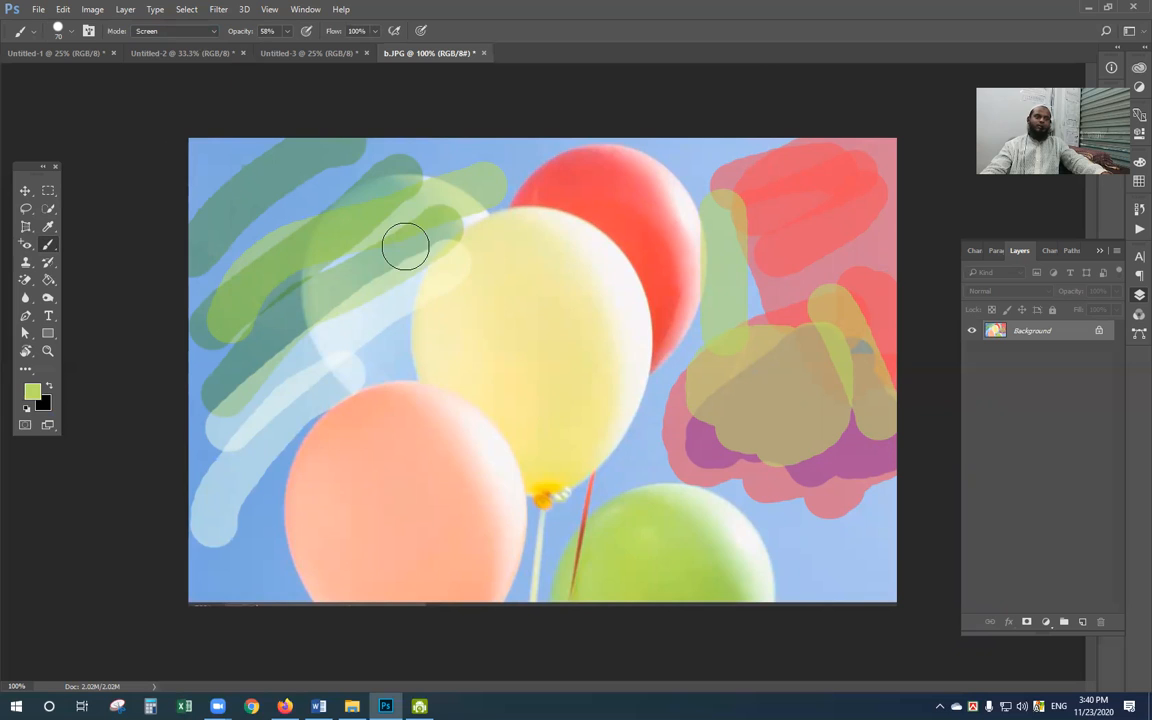
Change the brush mode to Darken and paint strokes across the blue, yellow and red balloons
{"action": "left_click", "coordinate": [211, 35]}
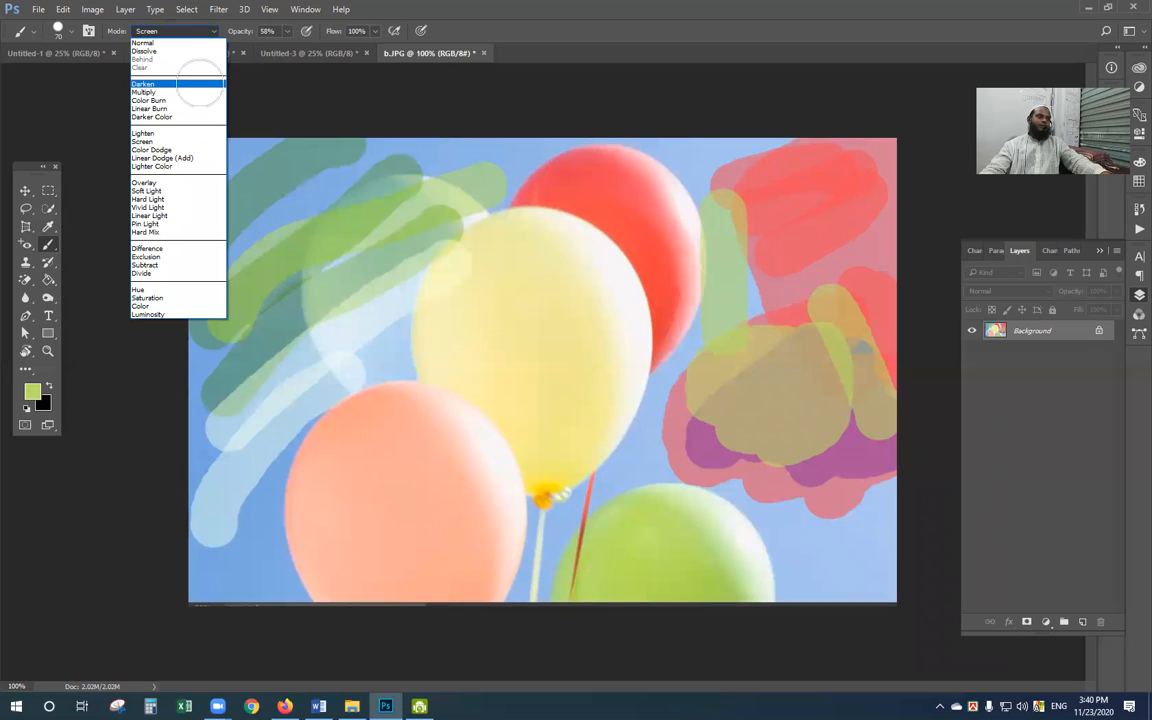
{"action": "left_click", "coordinate": [199, 82]}
{"action": "mouse_move", "coordinate": [312, 224]}
{"action": "left_mouse_down"}
{"action": "mouse_move", "coordinate": [401, 320]}
{"action": "mouse_move", "coordinate": [232, 182]}
{"action": "mouse_move", "coordinate": [364, 367]}
{"action": "mouse_move", "coordinate": [394, 367]}
{"action": "mouse_move", "coordinate": [366, 355]}
{"action": "mouse_move", "coordinate": [369, 344]}
{"action": "mouse_move", "coordinate": [539, 231]}
{"action": "mouse_move", "coordinate": [418, 240]}
{"action": "mouse_move", "coordinate": [478, 177]}
{"action": "mouse_move", "coordinate": [652, 140]}
{"action": "mouse_move", "coordinate": [534, 155]}
{"action": "mouse_move", "coordinate": [728, 176]}
{"action": "mouse_move", "coordinate": [543, 182]}
{"action": "mouse_move", "coordinate": [766, 172]}
{"action": "left_mouse_up"}
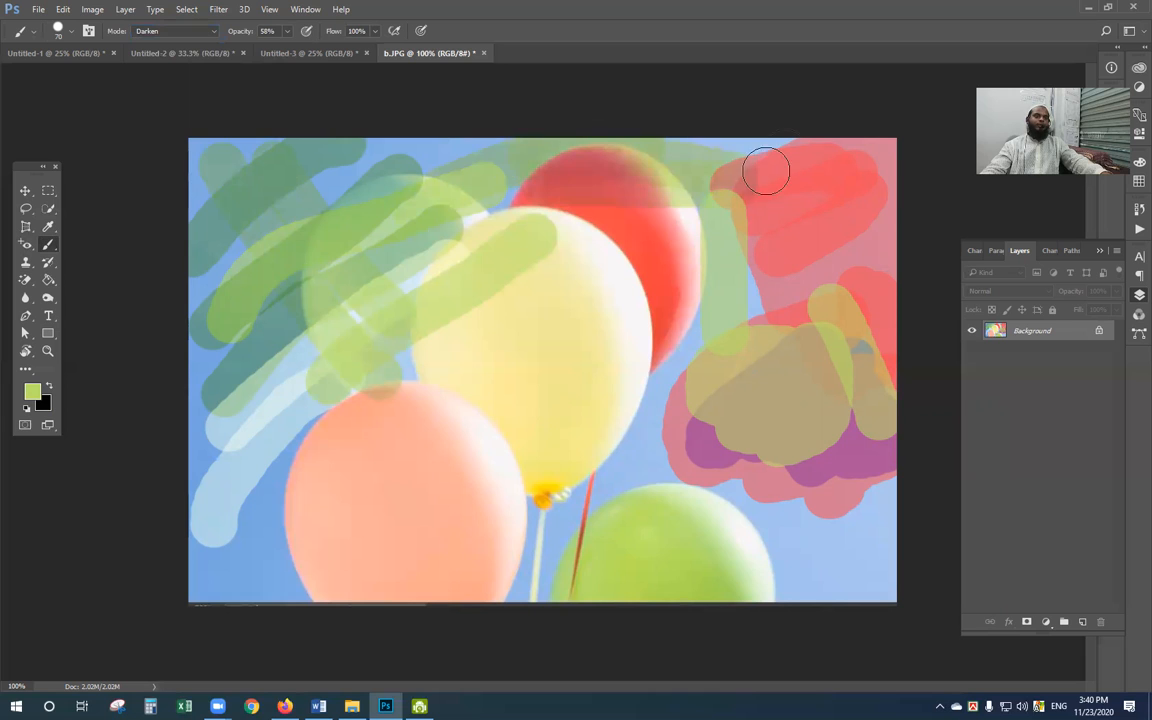
Change the brush mode to Color Burn and paint over the yellow, peach and light blue balloons
{"action": "left_click", "coordinate": [172, 31]}
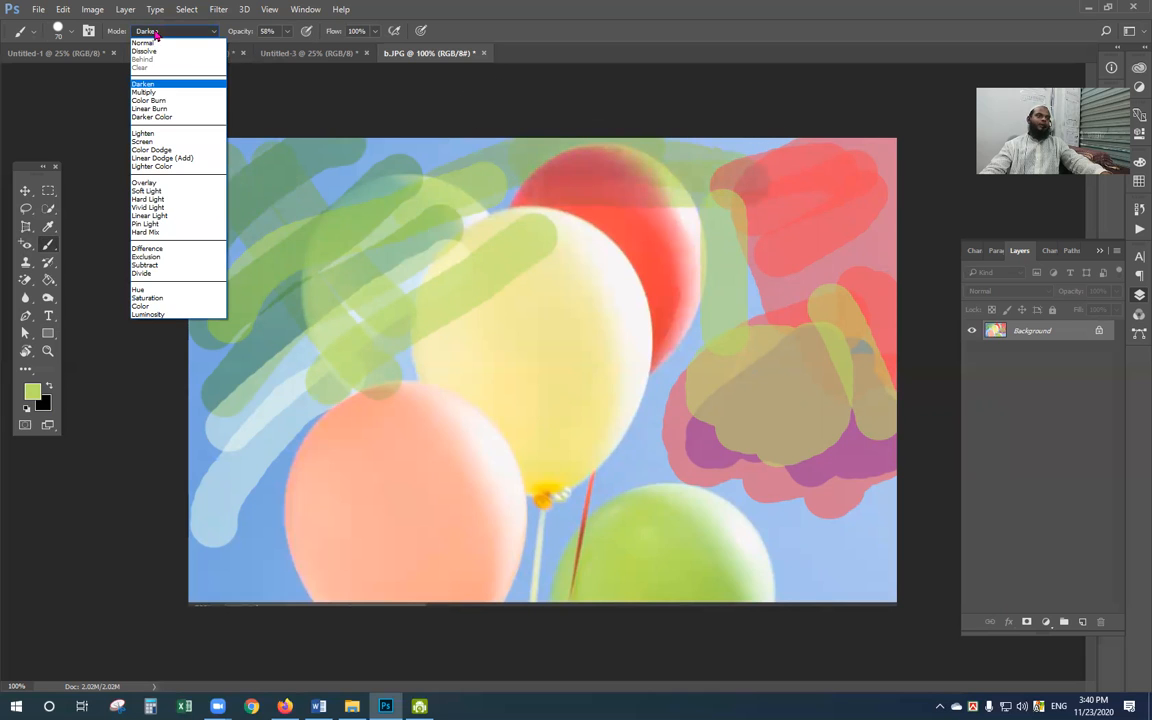
{"action": "left_click", "coordinate": [172, 103]}
{"action": "mouse_move", "coordinate": [558, 267]}
{"action": "left_mouse_down"}
{"action": "mouse_move", "coordinate": [464, 308]}
{"action": "mouse_move", "coordinate": [470, 273]}
{"action": "mouse_move", "coordinate": [378, 445]}
{"action": "mouse_move", "coordinate": [281, 503]}
{"action": "mouse_move", "coordinate": [370, 246]}
{"action": "mouse_move", "coordinate": [290, 297]}
{"action": "mouse_move", "coordinate": [239, 464]}
{"action": "mouse_move", "coordinate": [305, 384]}
{"action": "mouse_move", "coordinate": [321, 331]}
{"action": "mouse_move", "coordinate": [231, 489]}
{"action": "mouse_move", "coordinate": [276, 377]}
{"action": "mouse_move", "coordinate": [294, 212]}
{"action": "left_mouse_up"}
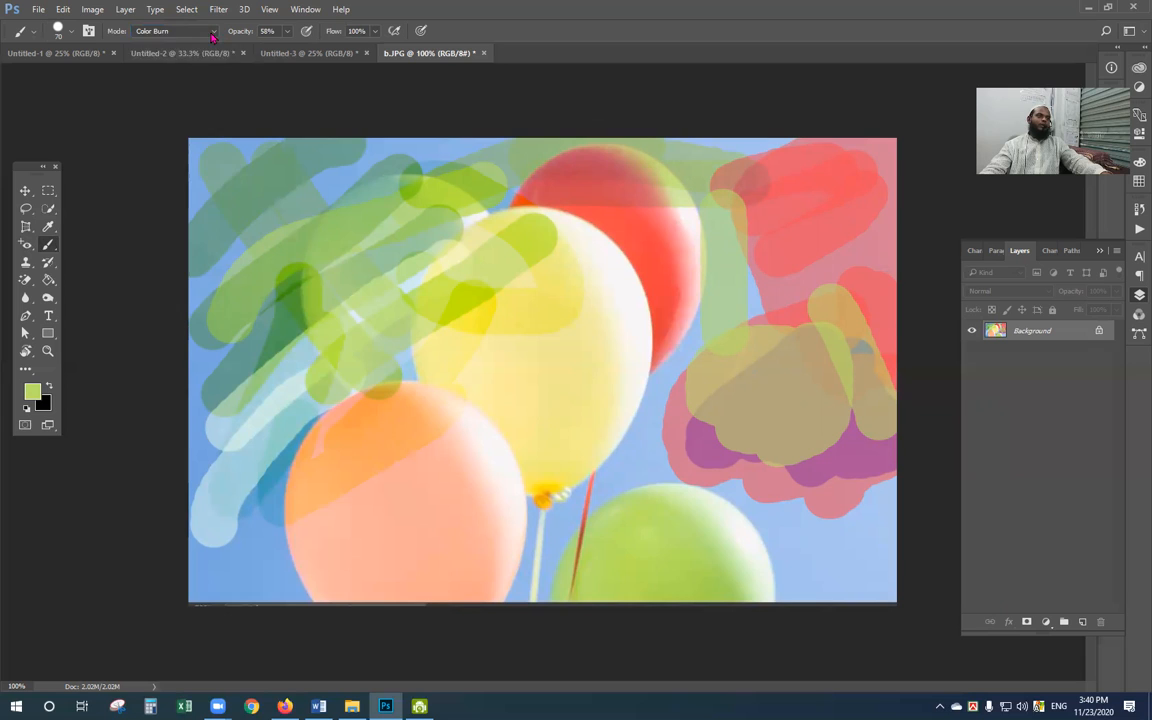
Change the brush mode to Soft Light and paint over the red and green patches and the peach balloon
{"action": "left_click", "coordinate": [172, 31]}
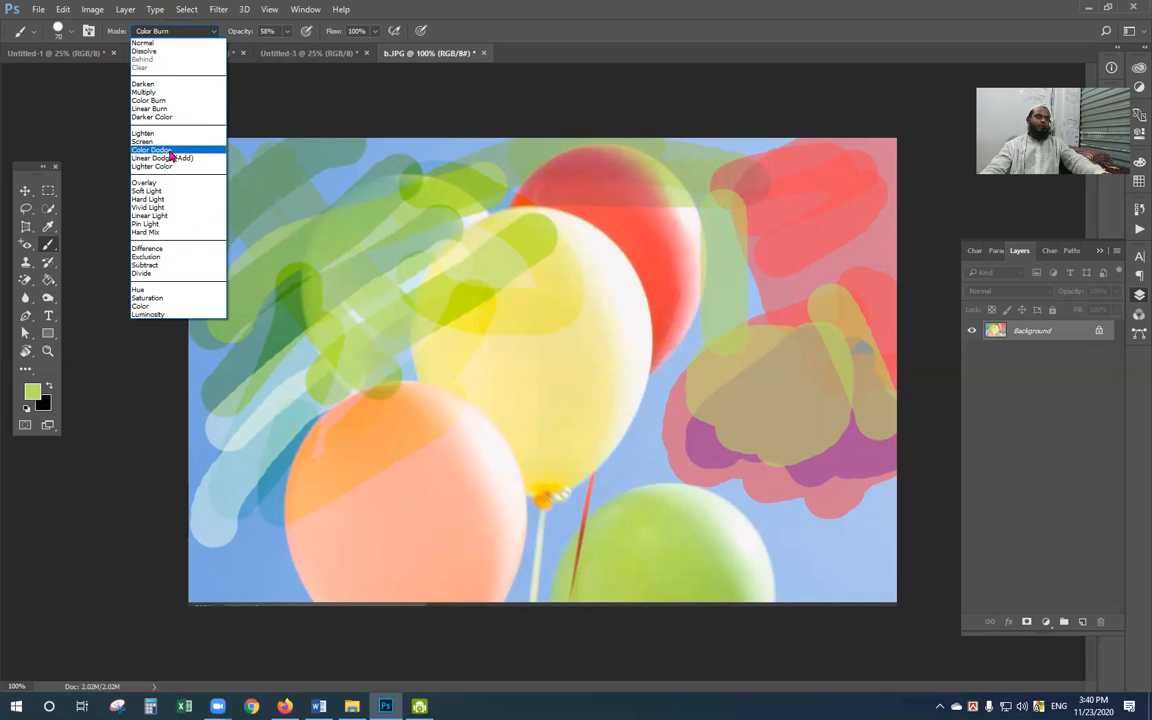
{"action": "left_click", "coordinate": [147, 191]}
{"action": "mouse_move", "coordinate": [676, 437]}
{"action": "left_mouse_down"}
{"action": "mouse_move", "coordinate": [824, 333]}
{"action": "mouse_move", "coordinate": [784, 395]}
{"action": "mouse_move", "coordinate": [806, 448]}
{"action": "mouse_move", "coordinate": [836, 417]}
{"action": "mouse_move", "coordinate": [866, 487]}
{"action": "mouse_move", "coordinate": [691, 517]}
{"action": "mouse_move", "coordinate": [792, 423]}
{"action": "mouse_move", "coordinate": [771, 459]}
{"action": "mouse_move", "coordinate": [672, 395]}
{"action": "mouse_move", "coordinate": [720, 302]}
{"action": "mouse_move", "coordinate": [666, 305]}
{"action": "mouse_move", "coordinate": [765, 366]}
{"action": "mouse_move", "coordinate": [836, 284]}
{"action": "mouse_move", "coordinate": [778, 352]}
{"action": "mouse_move", "coordinate": [832, 322]}
{"action": "mouse_move", "coordinate": [745, 350]}
{"action": "mouse_move", "coordinate": [787, 190]}
{"action": "left_mouse_up"}
{"action": "mouse_move", "coordinate": [512, 483]}
{"action": "left_mouse_down"}
{"action": "mouse_move", "coordinate": [615, 326]}
{"action": "mouse_move", "coordinate": [521, 298]}
{"action": "mouse_move", "coordinate": [279, 509]}
{"action": "mouse_move", "coordinate": [258, 489]}
{"action": "mouse_move", "coordinate": [513, 487]}
{"action": "mouse_move", "coordinate": [476, 545]}
{"action": "mouse_move", "coordinate": [491, 458]}
{"action": "left_mouse_up"}
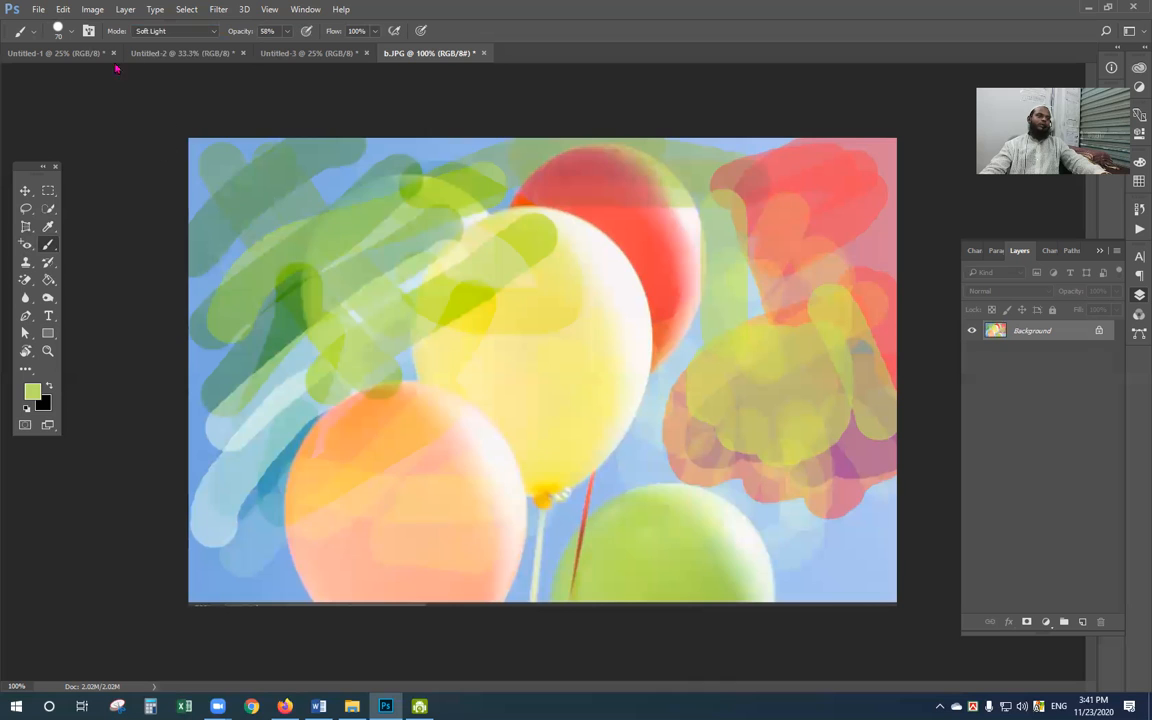
{"action": "left_click", "coordinate": [212, 33]}
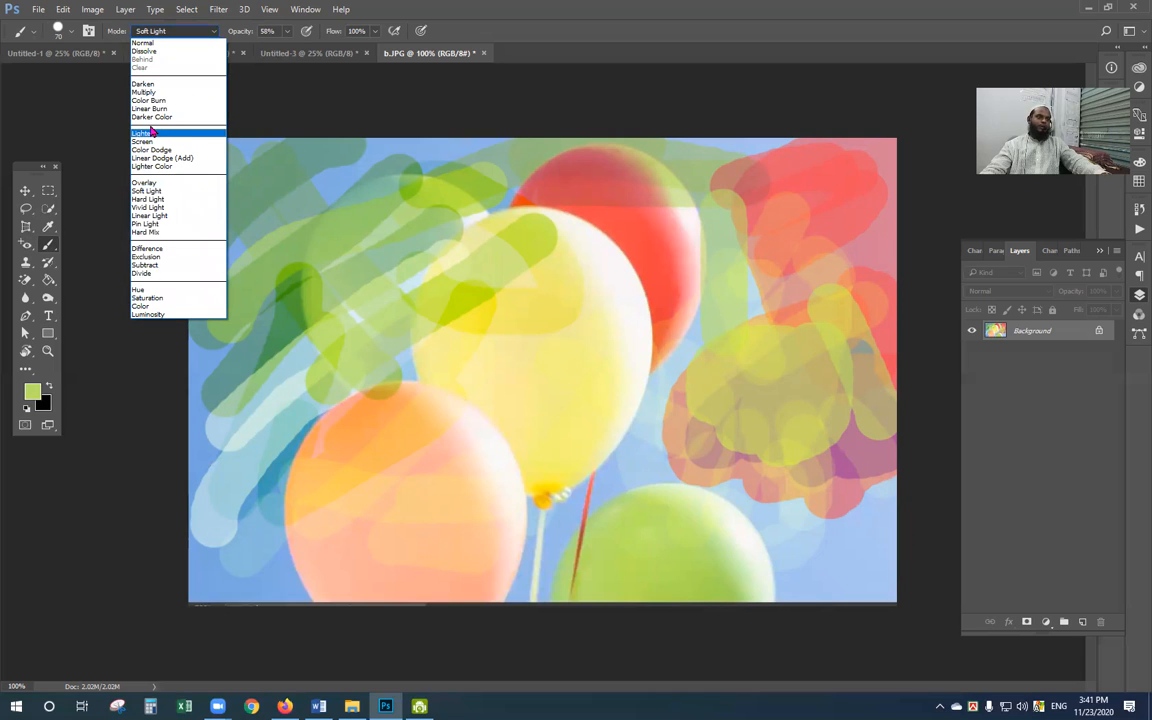
{"action": "left_click", "coordinate": [25, 195]}
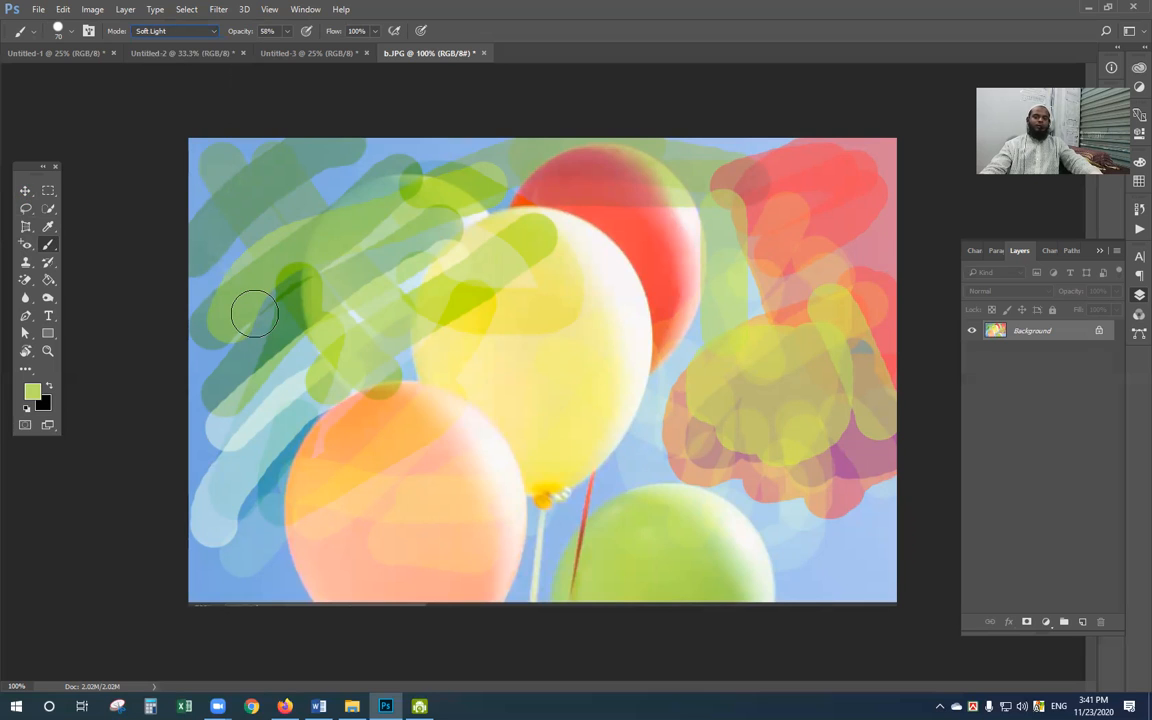
Activate the Clone Stamp Tool and try stamping on the balloons without a source point, dismissing the error
{"action": "left_click", "coordinate": [26, 264]}
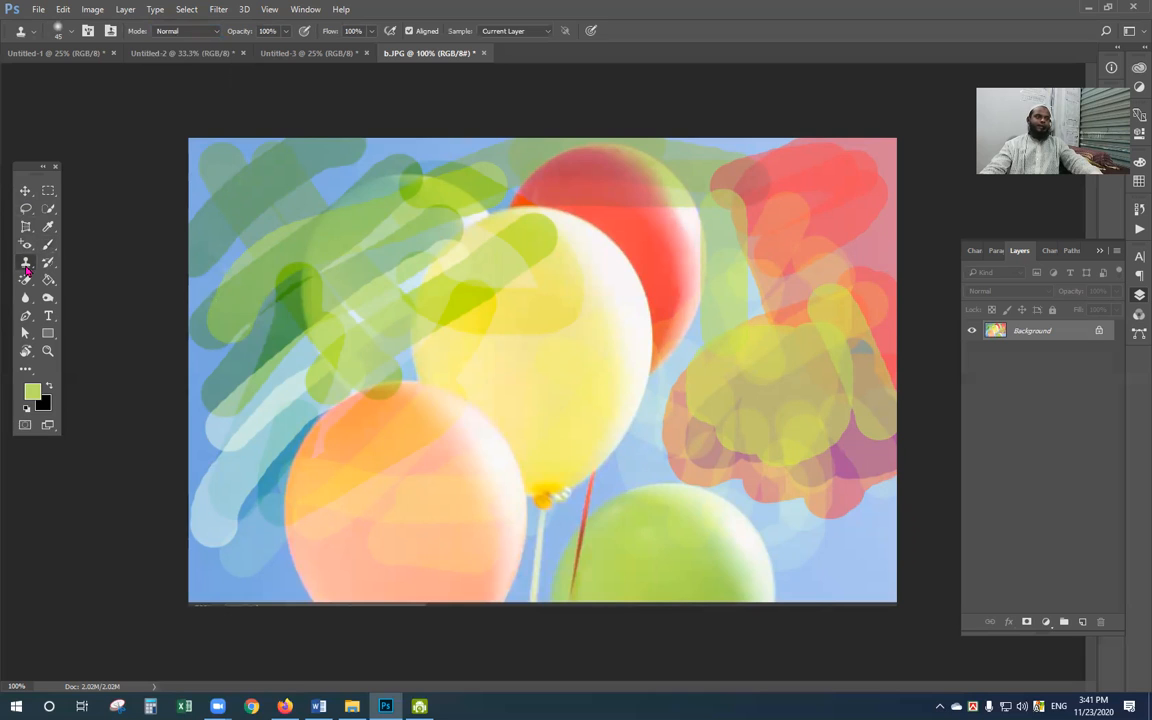
{"action": "left_click", "coordinate": [26, 192]}
{"action": "left_click", "coordinate": [26, 262]}
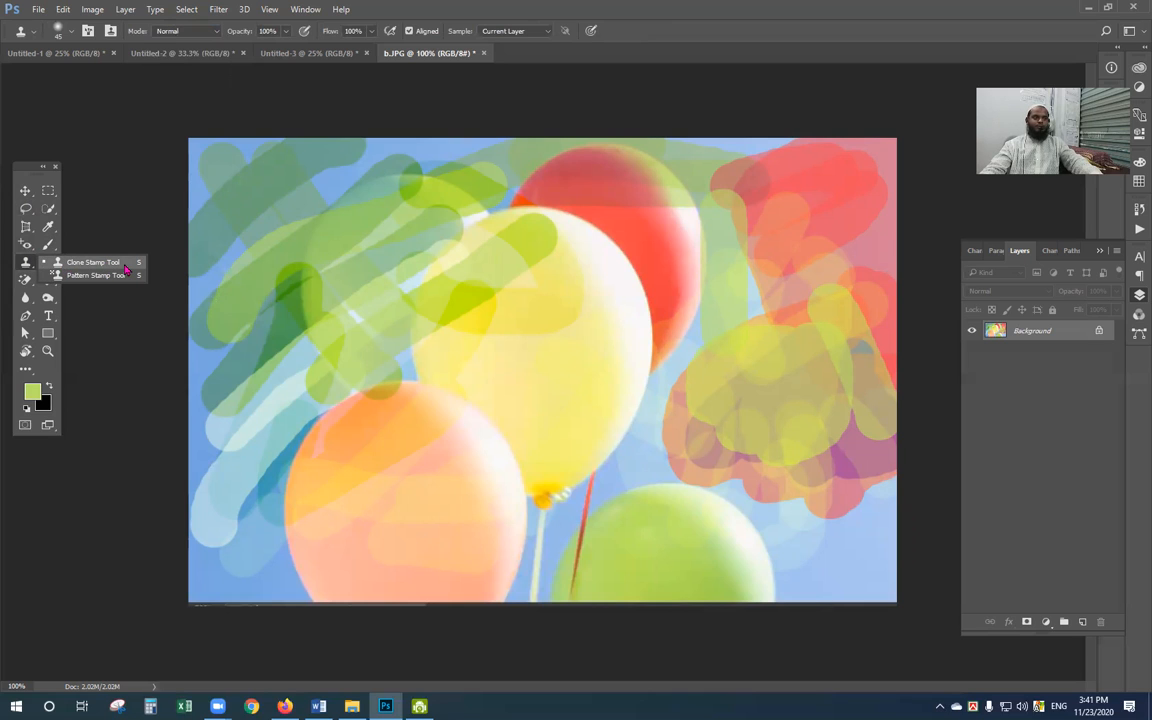
{"action": "left_click", "coordinate": [448, 243]}
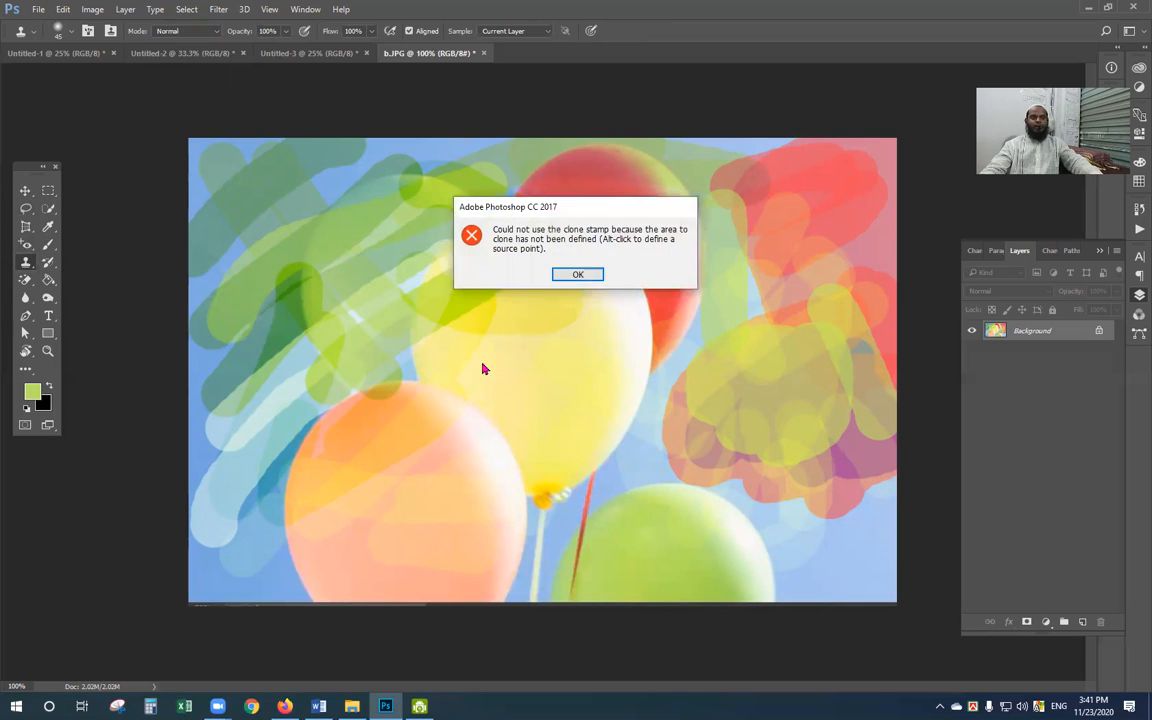
{"action": "left_click", "coordinate": [578, 276]}
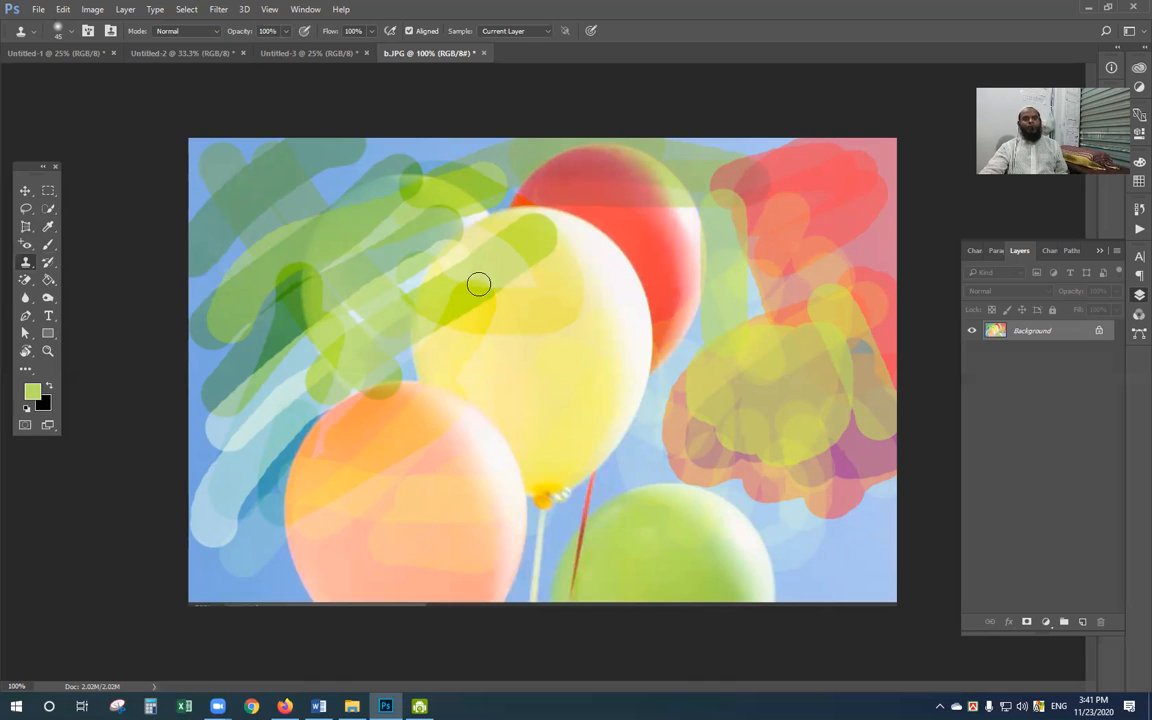
Zoom the photo out to 66.7% and activate the Move Tool
{"action": "key", "text": "ctrl+minus"}
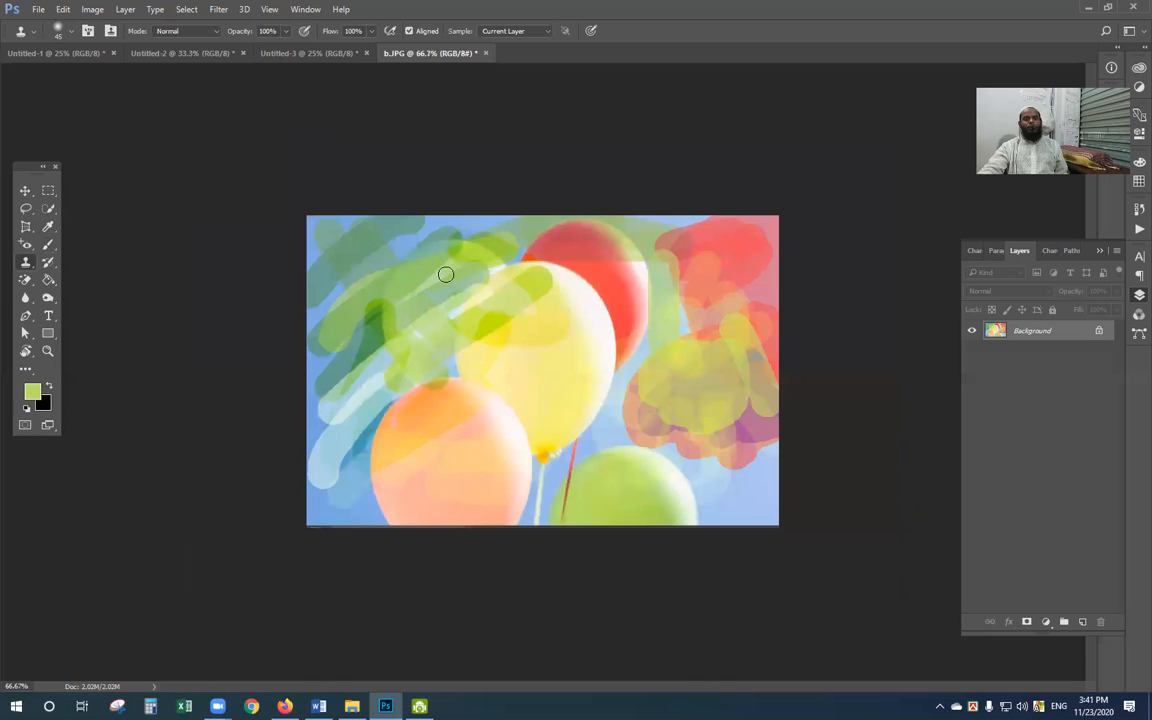
{"action": "left_click_drag", "start_coordinate": [364, 183], "coordinate": [755, 390]}
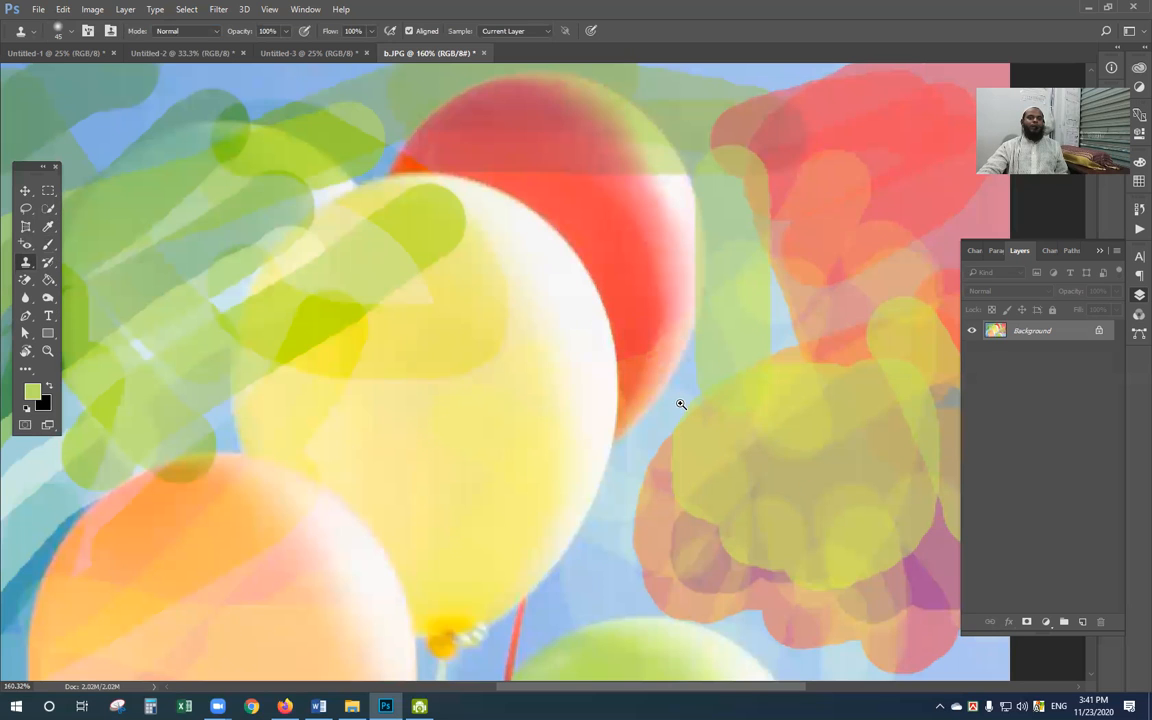
{"action": "key", "text": "ctrl+minus"}
{"action": "key", "text": "ctrl+minus"}
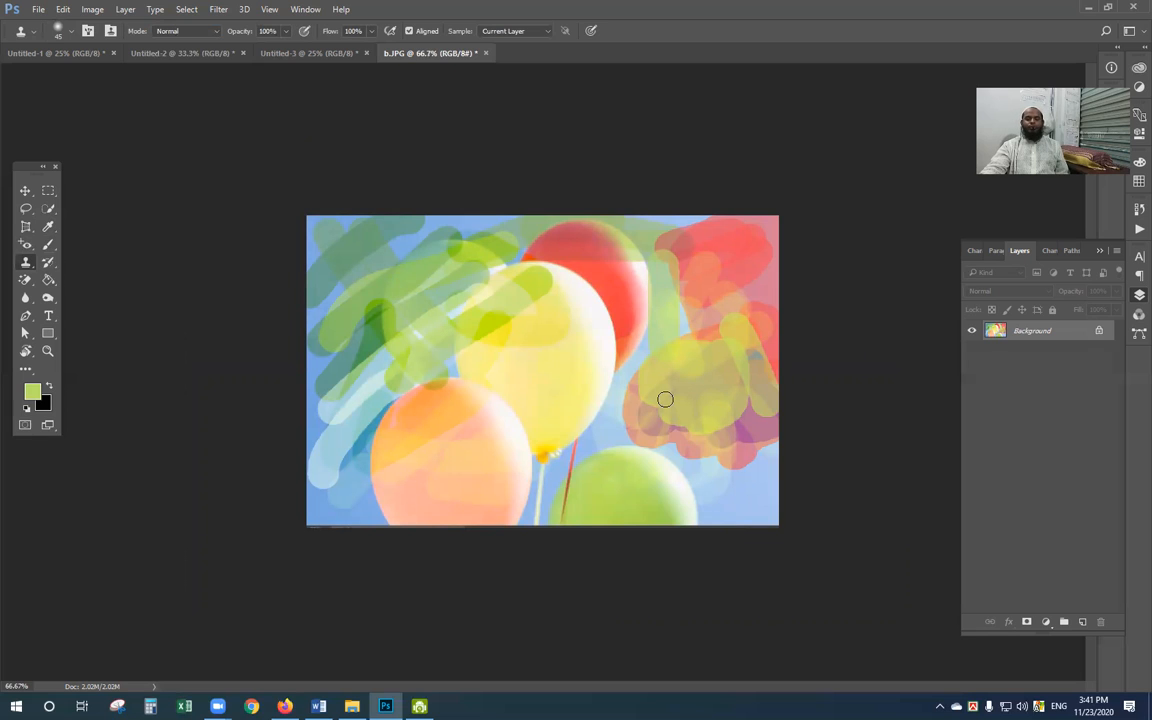
{"action": "left_click", "coordinate": [25, 190]}
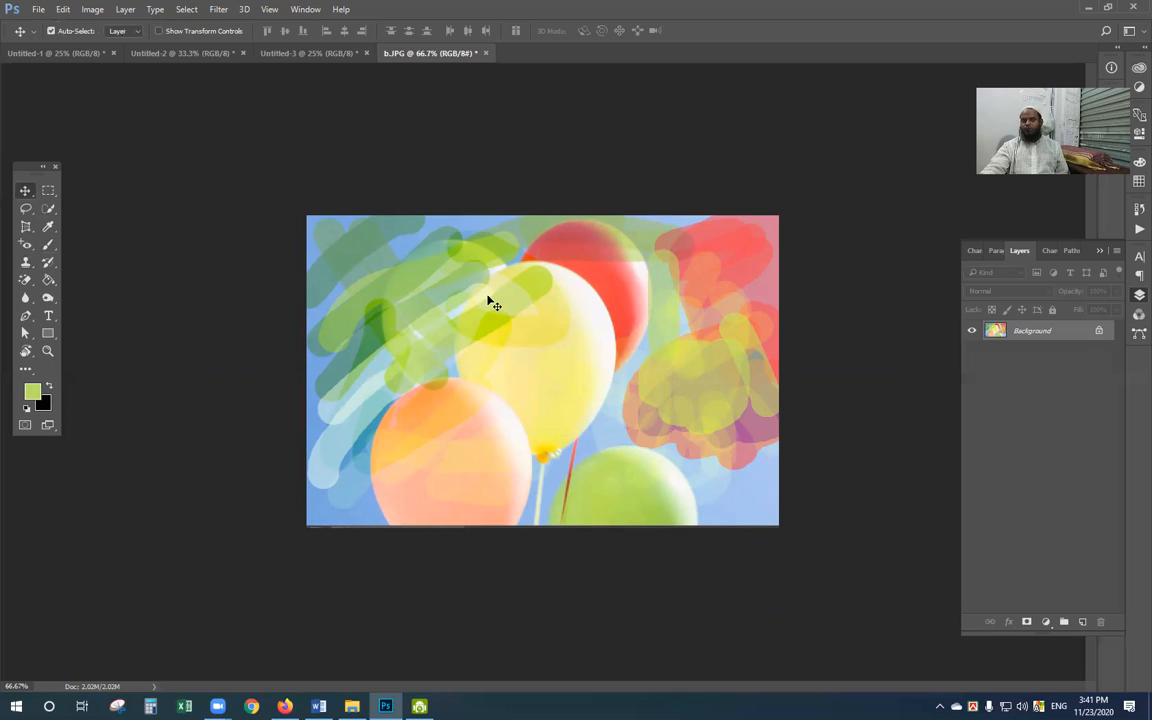